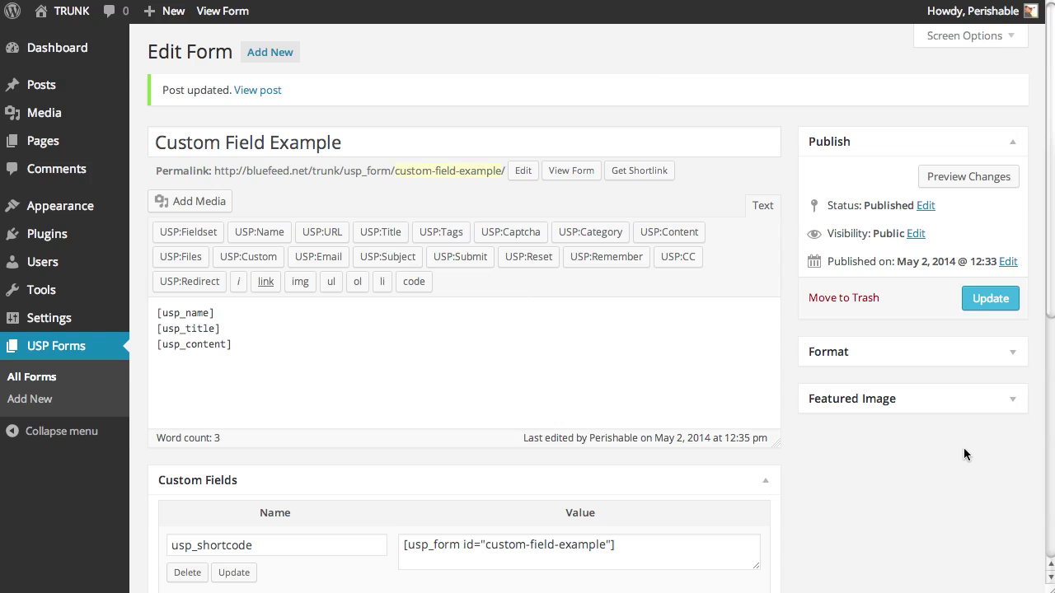
- Copy the custom field 1 shortcode and paste it into the form content
scroll(903, 460, down, 2)
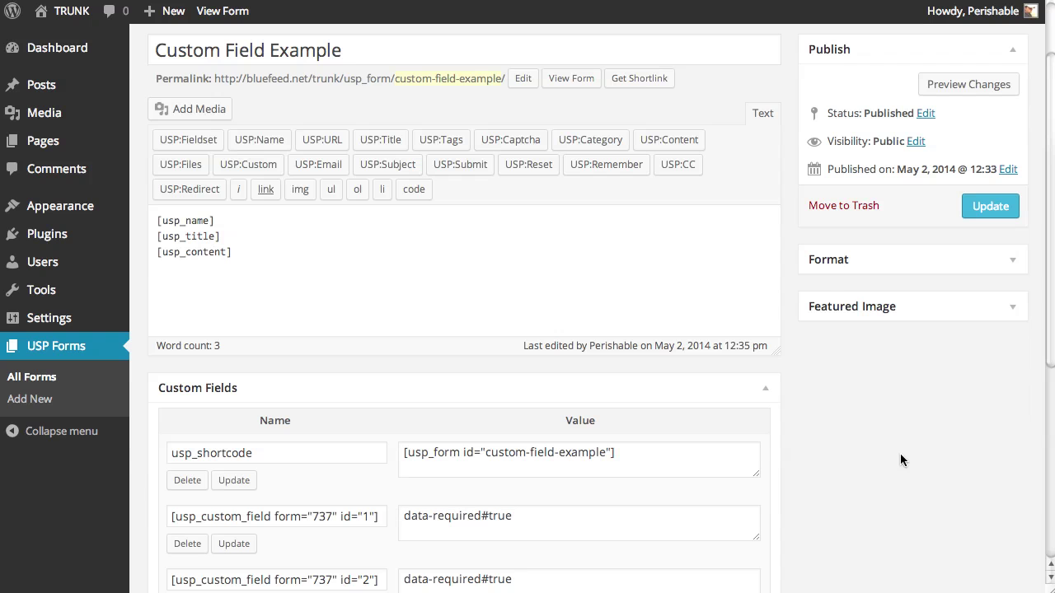
scroll(263, 193, down, 1)
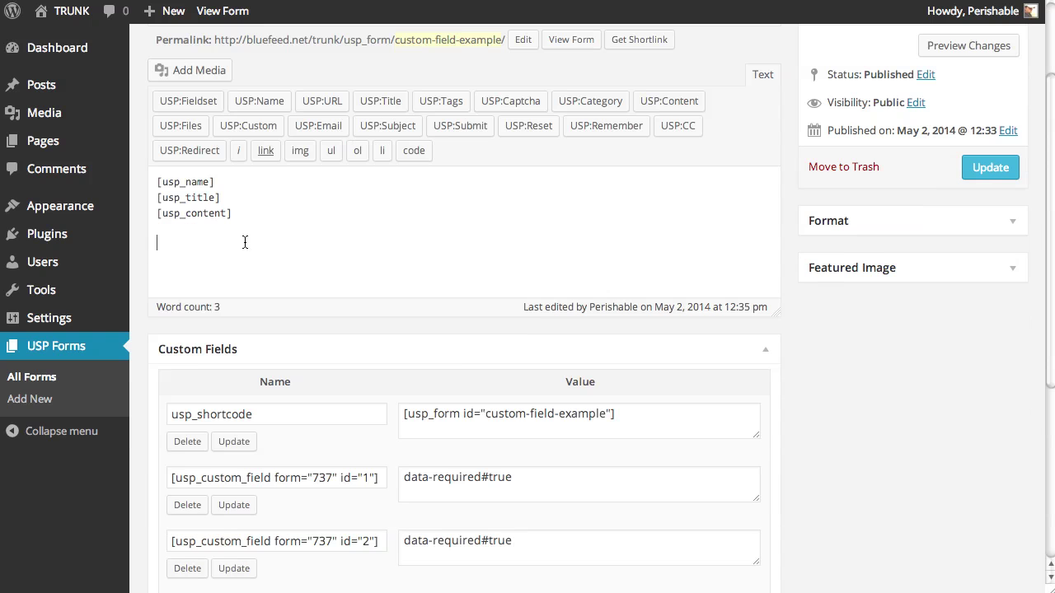
scroll(758, 417, down, 1)
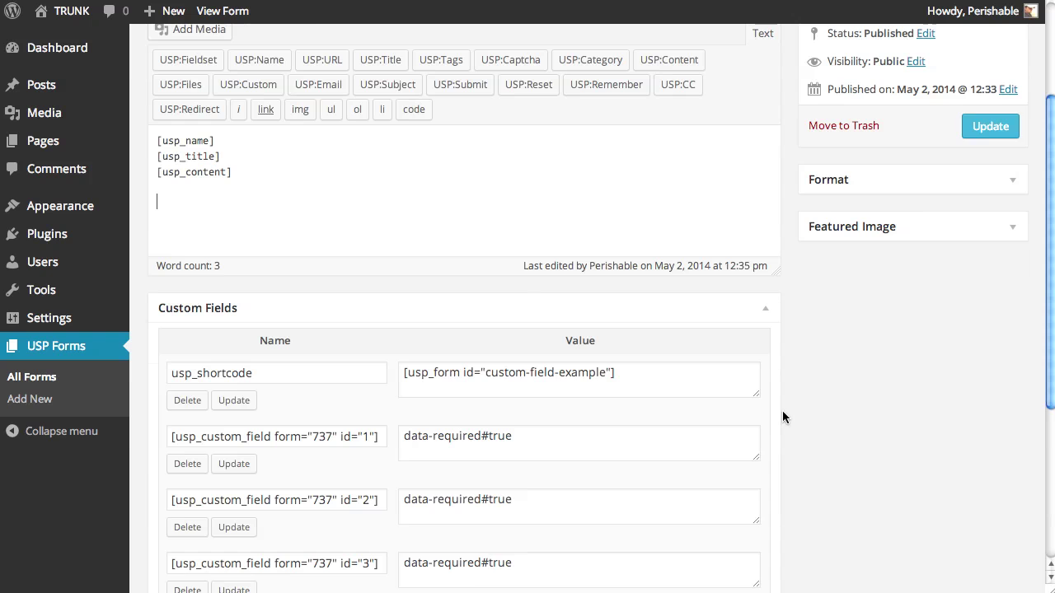
scroll(783, 418, down, 2)
click(381, 365)
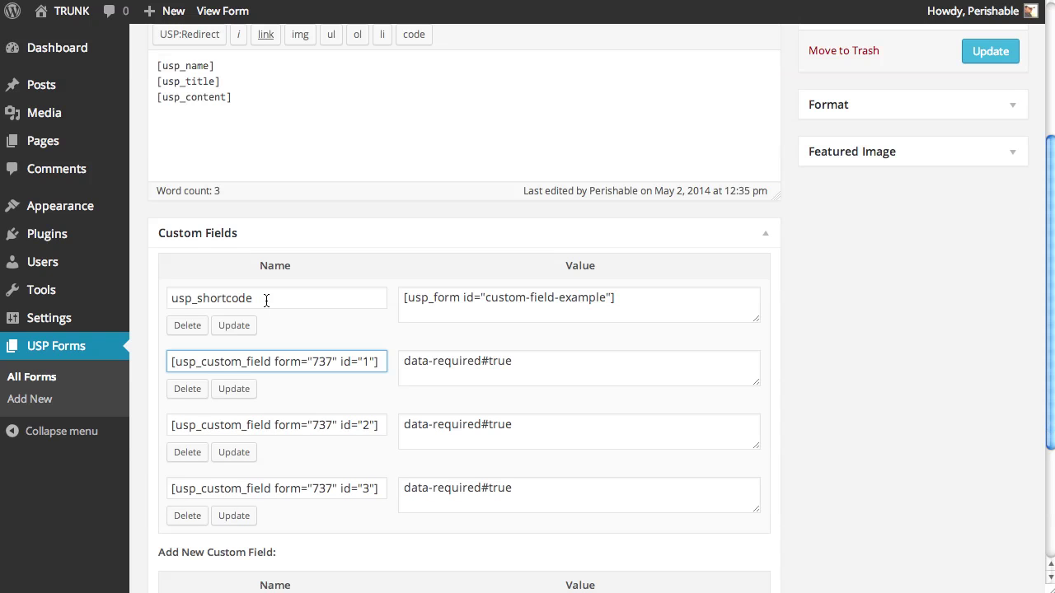
drag(382, 361, 169, 366)
key(ctrl+c)
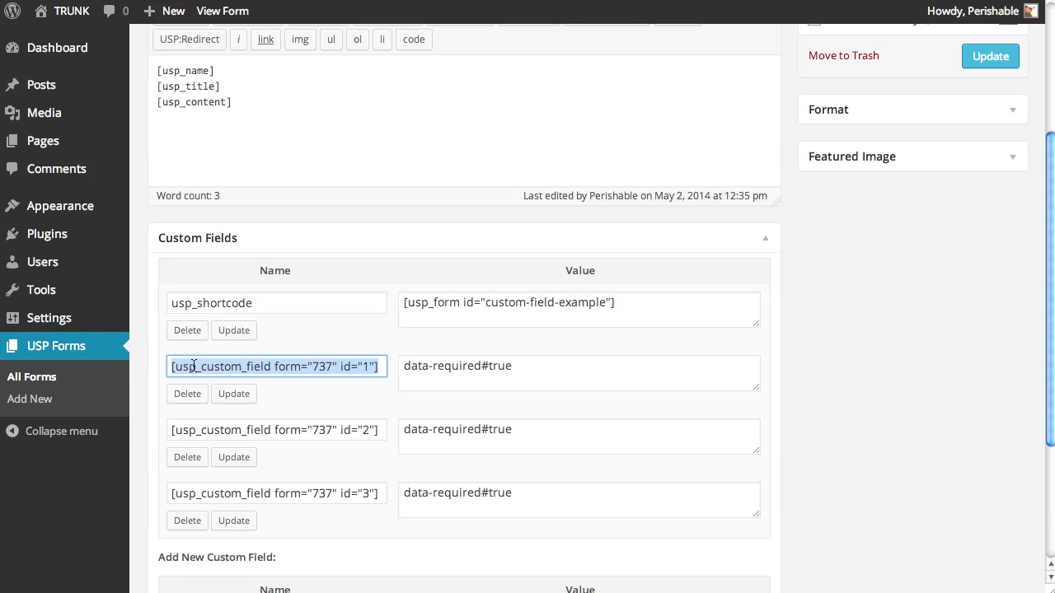
scroll(298, 189, up, 1)
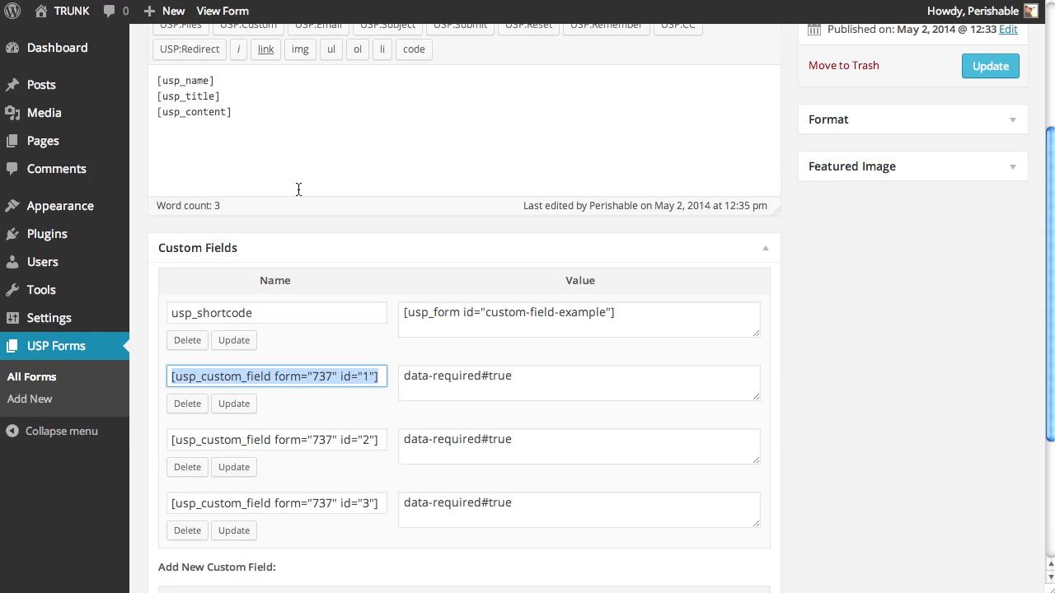
click(293, 170)
key(ctrl+v)
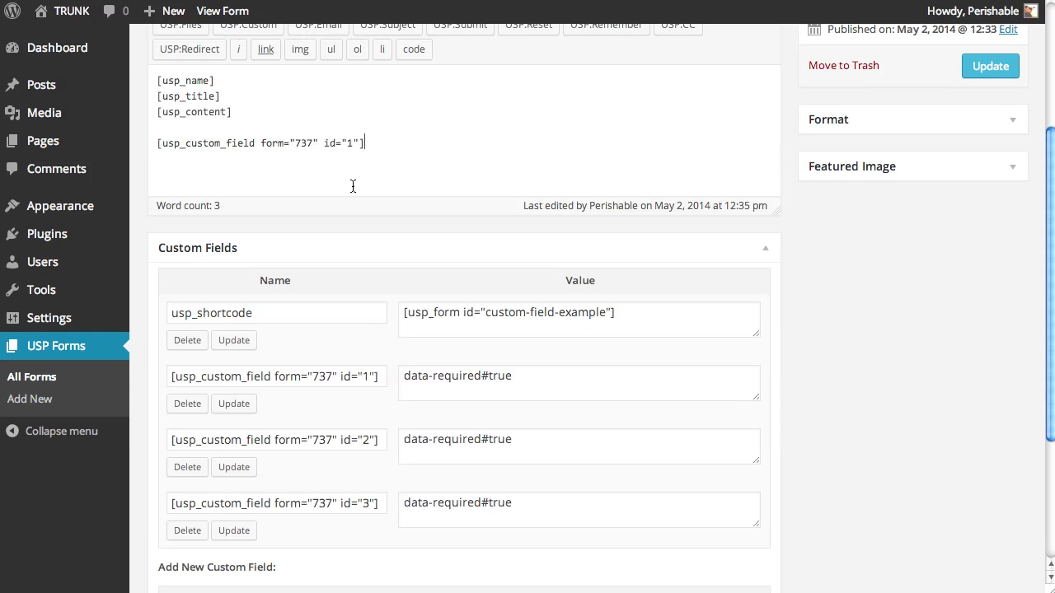
- Paste the custom field 2 and 3 shortcodes on their own content lines
drag(380, 440, 164, 437)
key(ctrl+c)
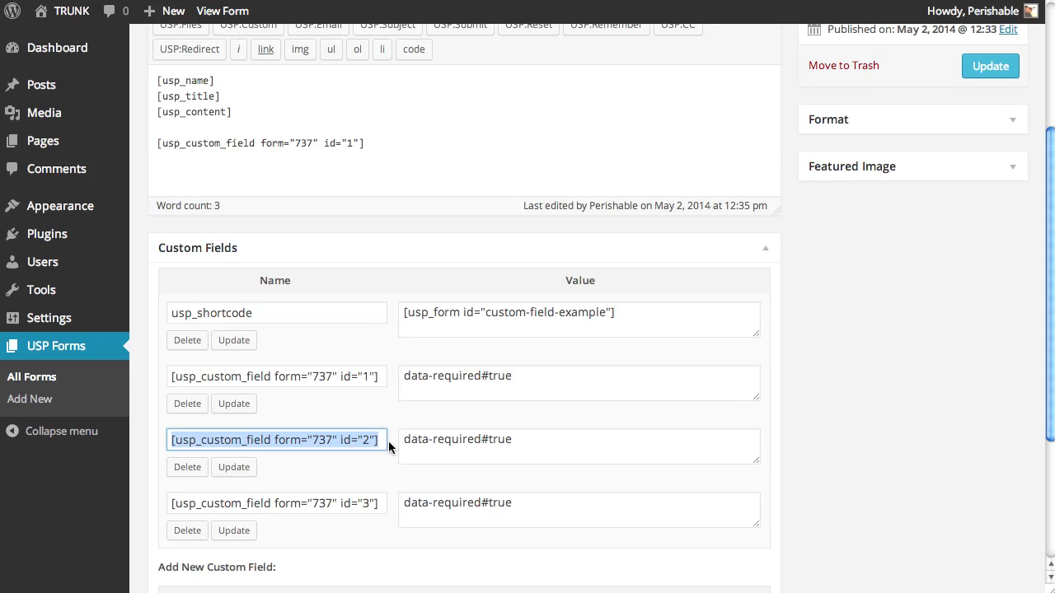
click(318, 158)
scroll(317, 158, down, 1)
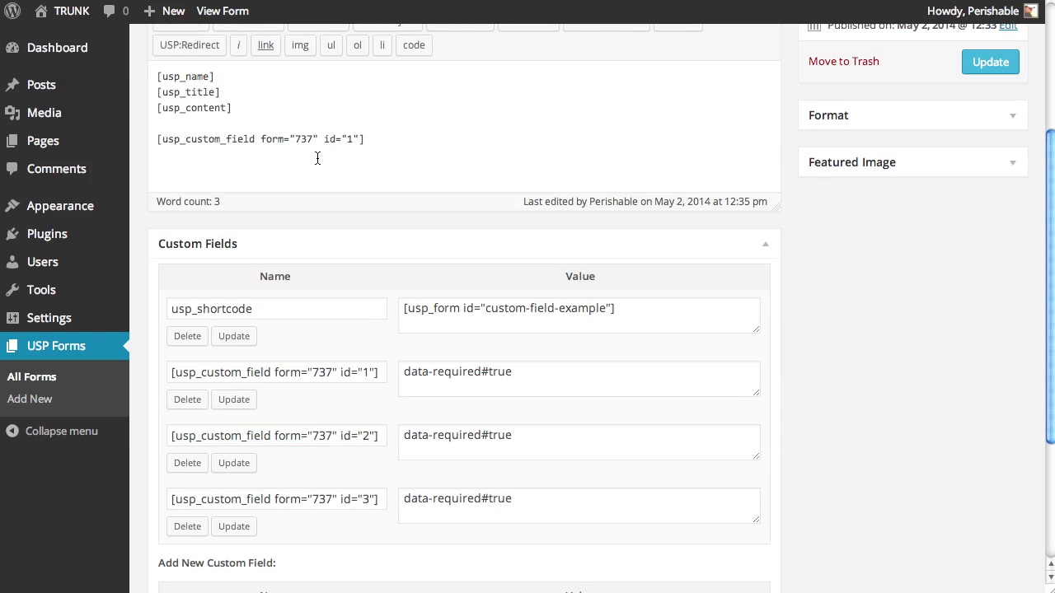
key(ctrl+v)
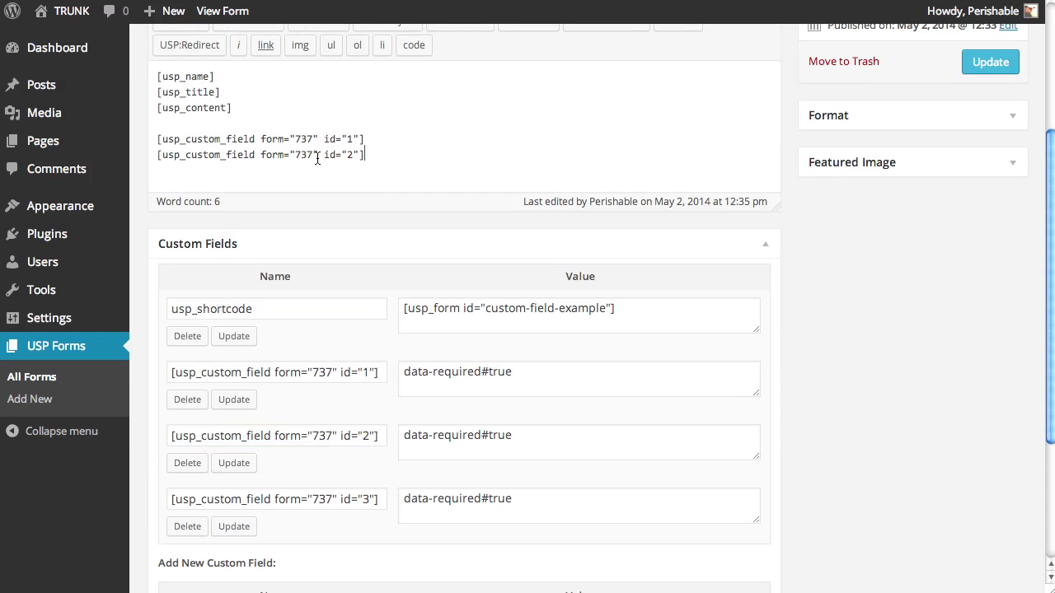
click(381, 501)
triple_click(381, 501)
key(ctrl+c)
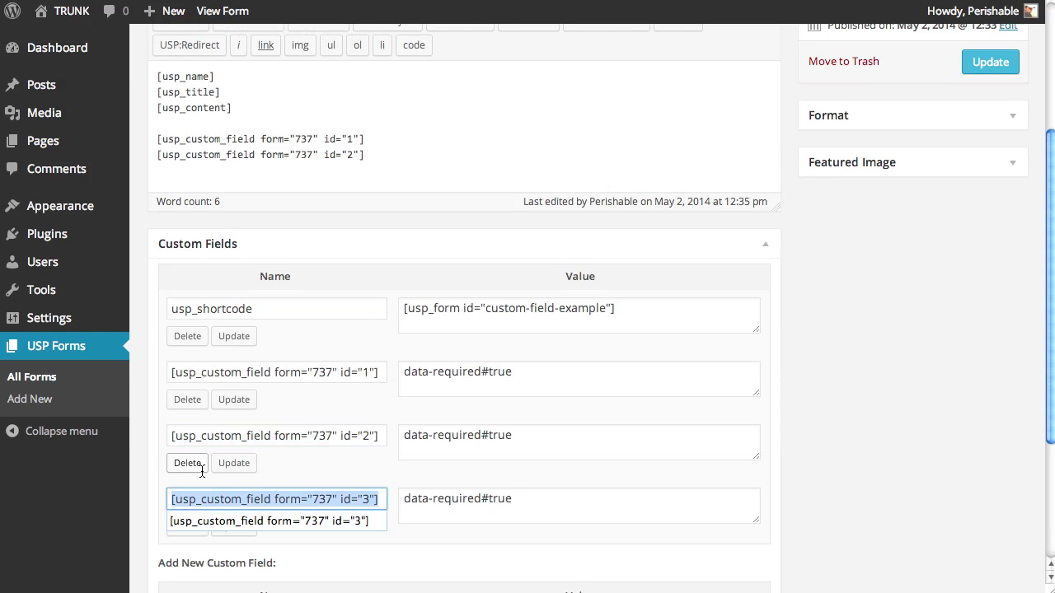
click(381, 171)
key(ctrl+v)
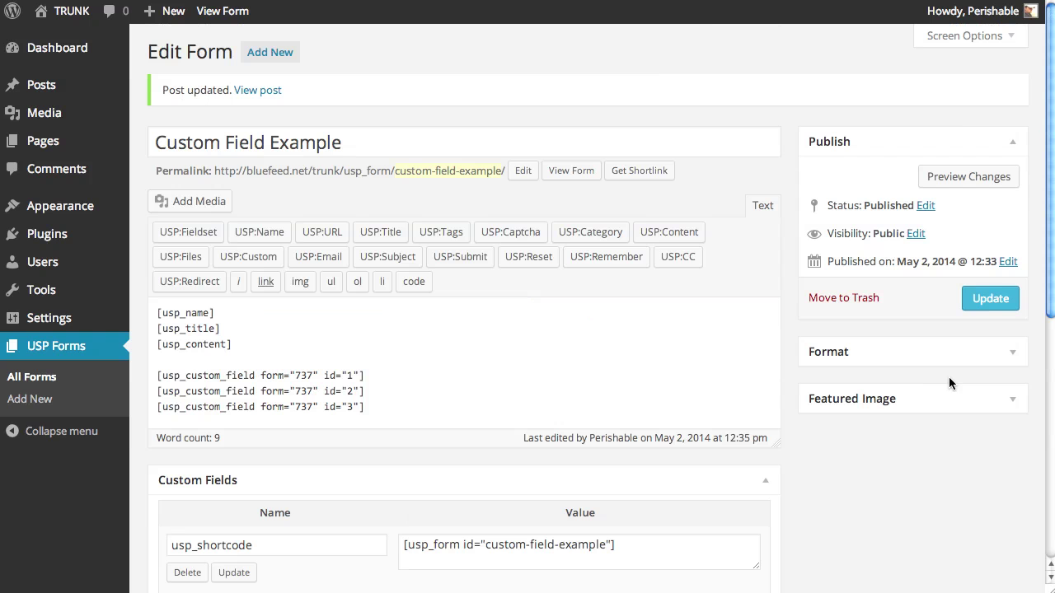
- Update the form, preview it, and try Your Name, Post Content and Example Label 1–3 inputs
click(991, 300)
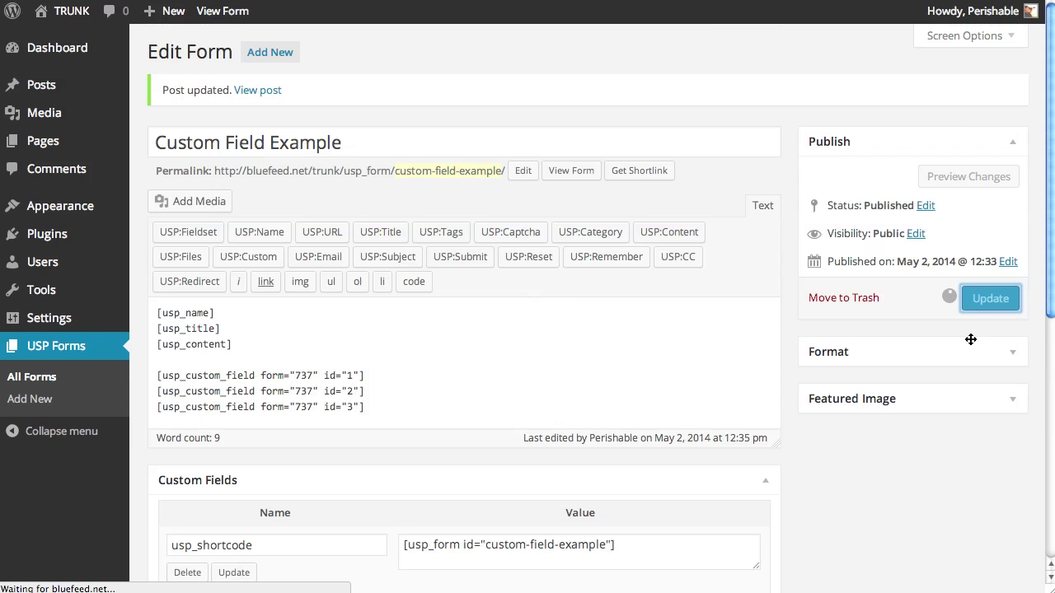
right_click(992, 176)
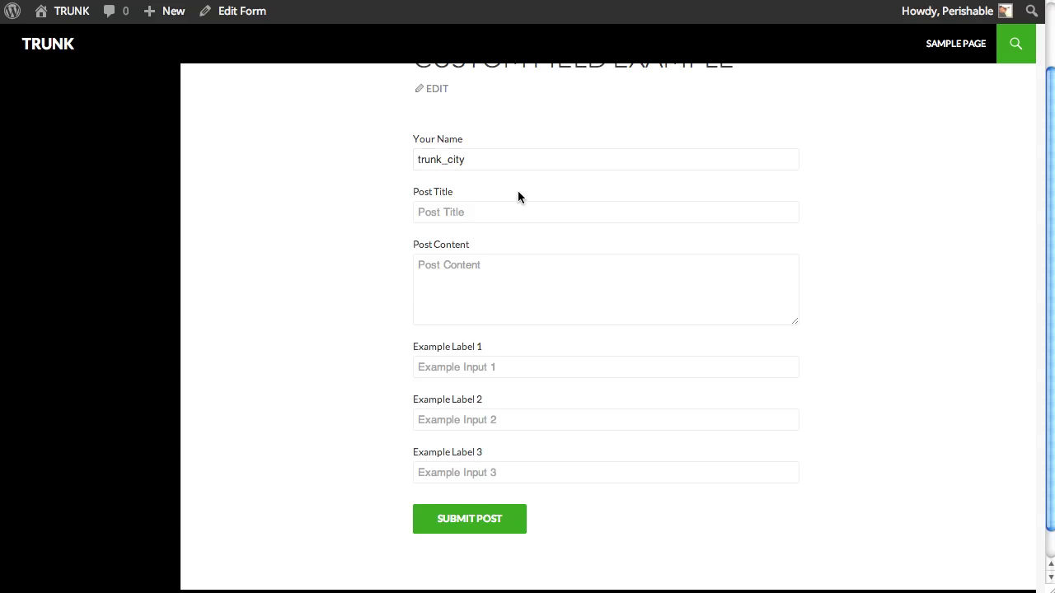
click(464, 168)
click(500, 273)
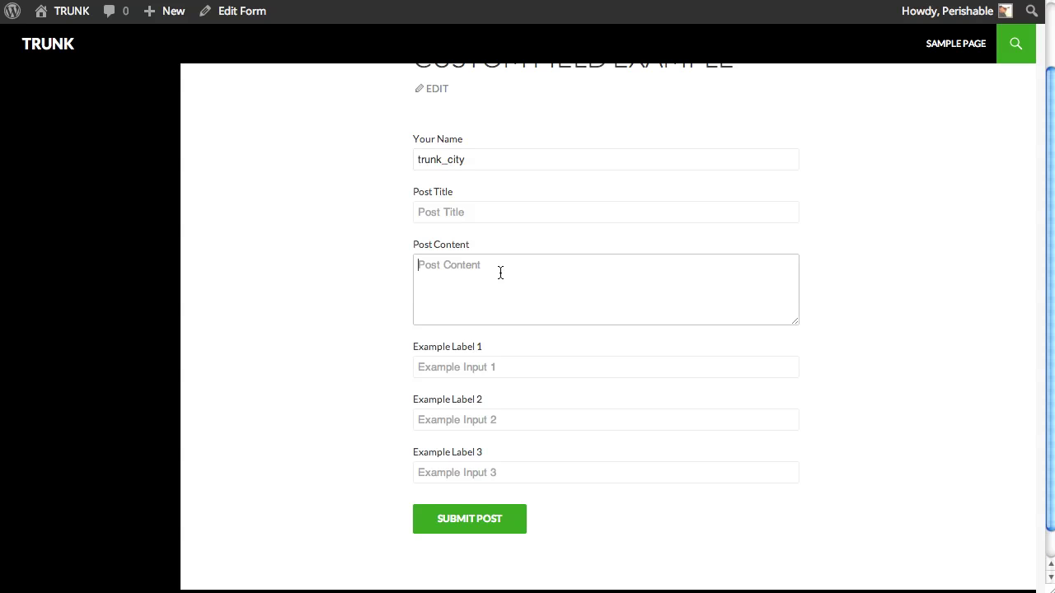
click(515, 369)
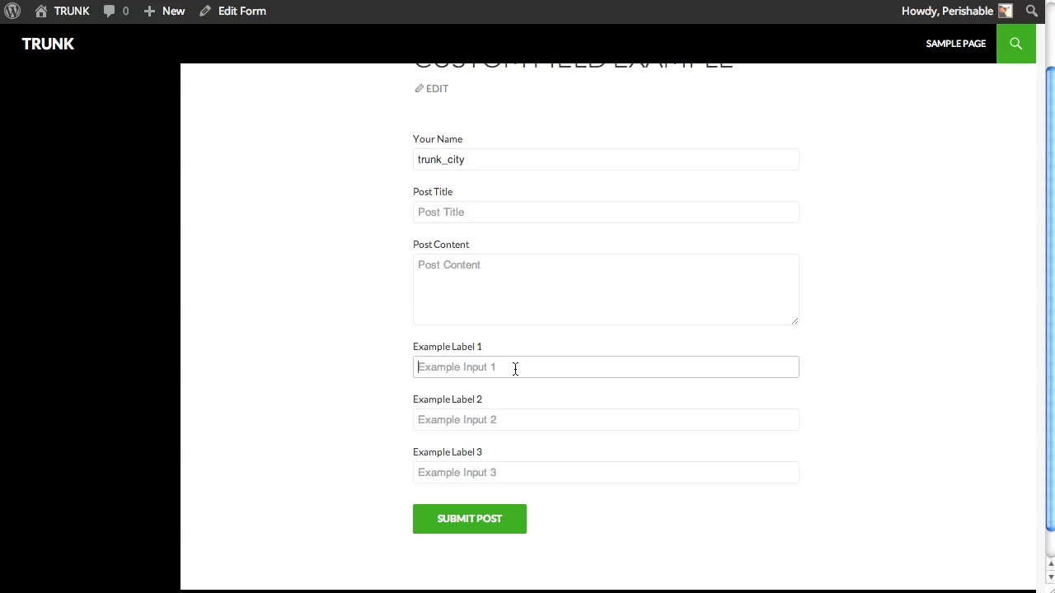
click(512, 418)
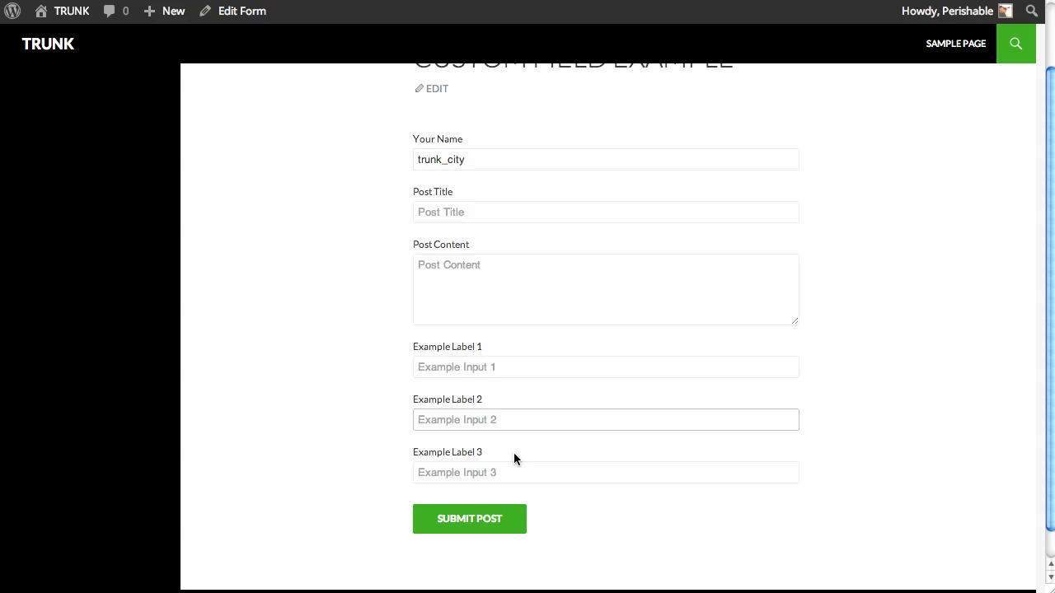
click(515, 455)
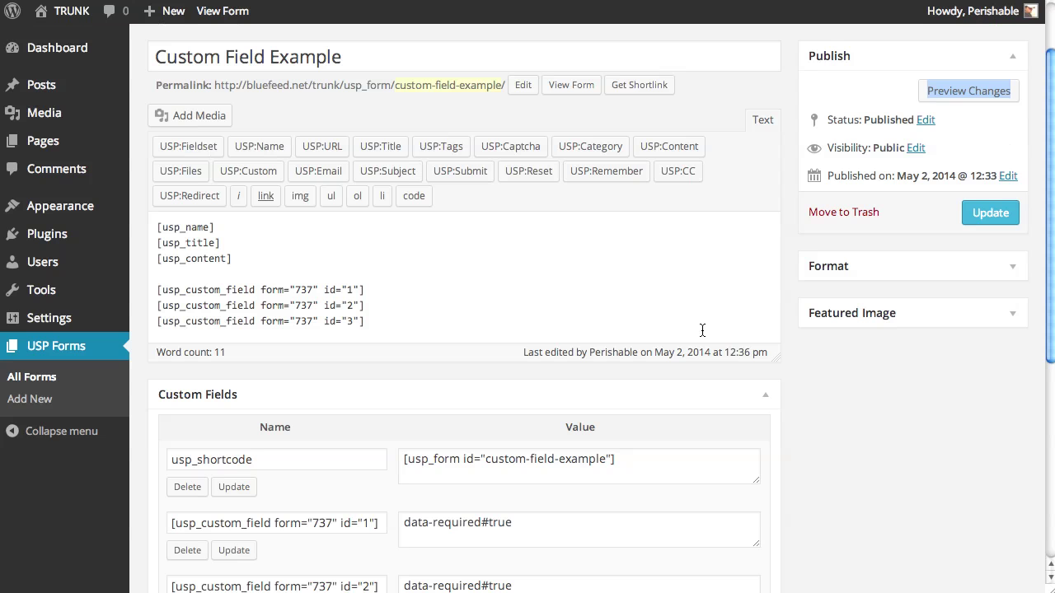
- Append label#Custom Label to custom field 1's value, then update the field and form
scroll(702, 330, down, 1)
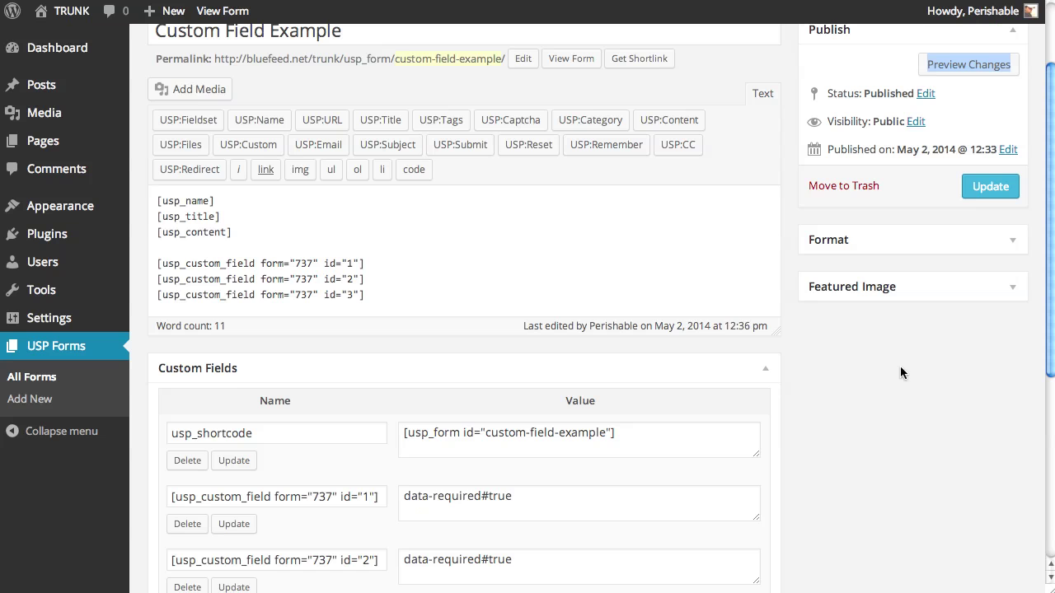
scroll(900, 367, down, 4)
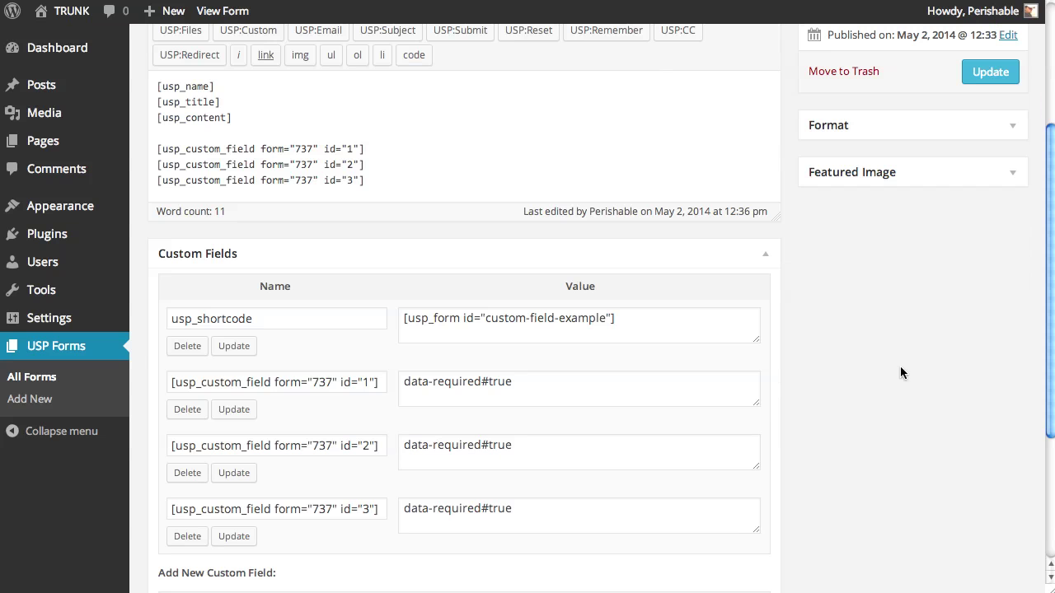
click(557, 384)
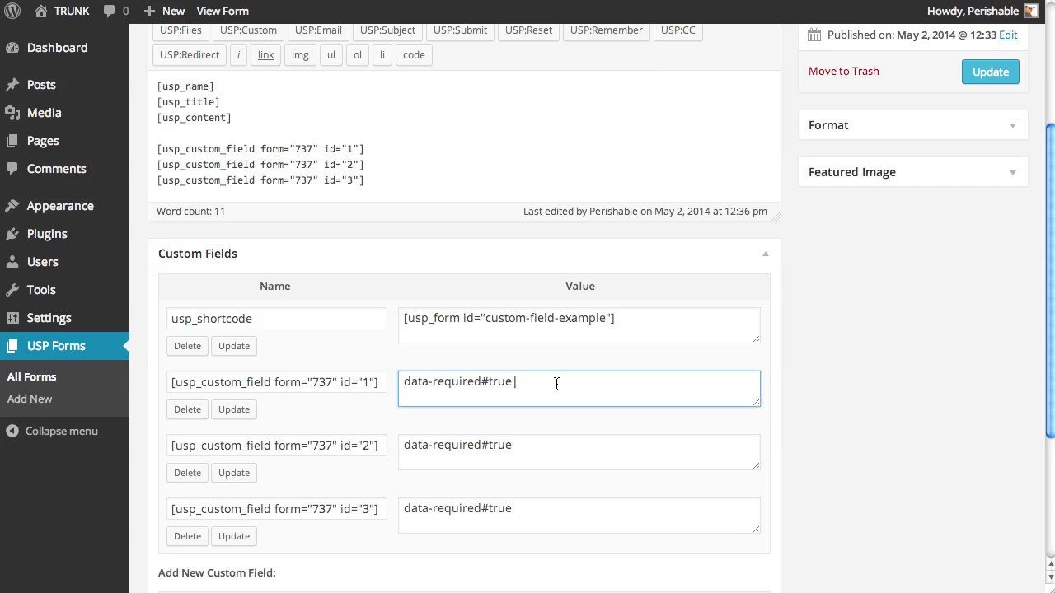
text(label#)
text(Custom Label)
click(247, 411)
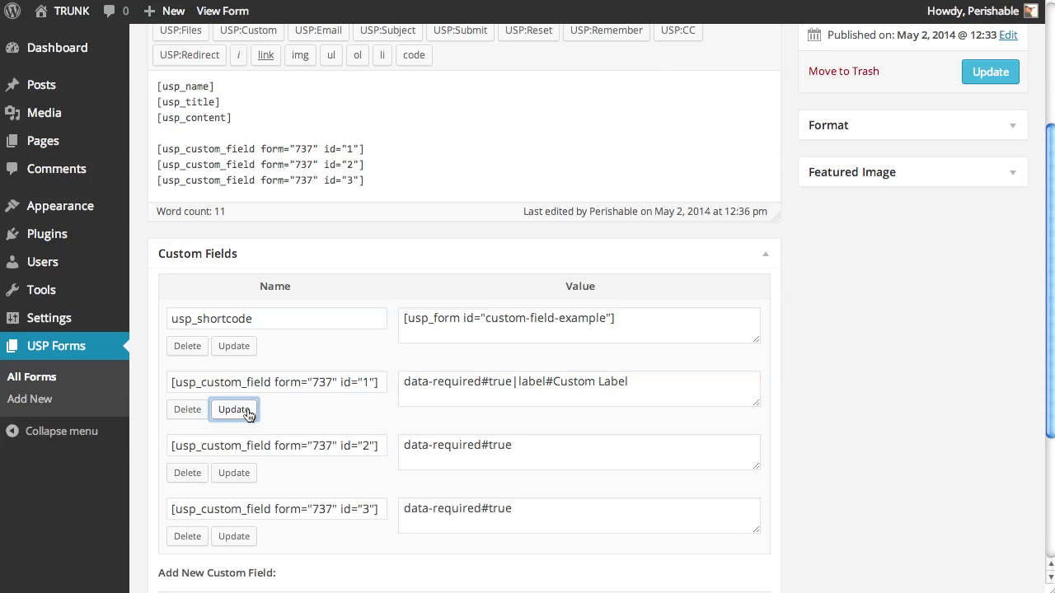
click(993, 74)
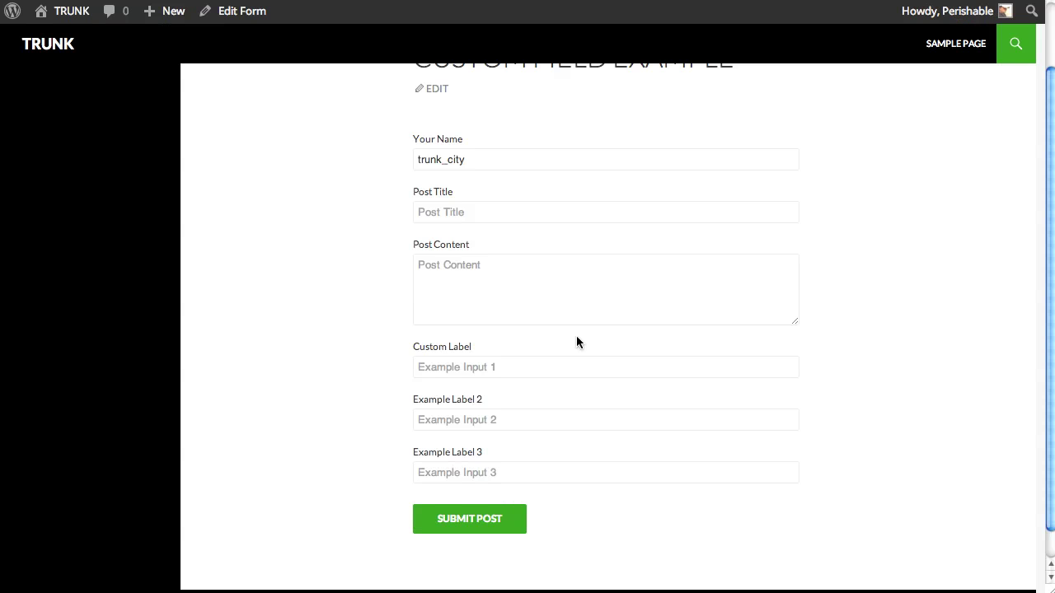
- Highlight the Custom Label heading on the live form
drag(471, 347, 433, 349)
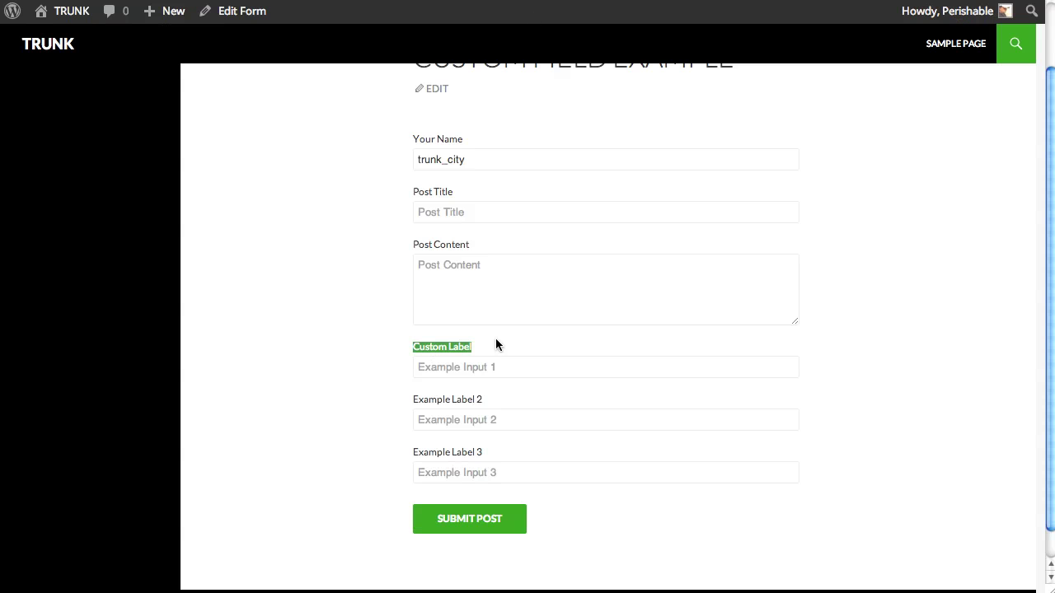
drag(496, 344, 425, 348)
- Copy the |label#Custom Label setting into custom fields 2 and 3's values
key(ctrl+Tab)
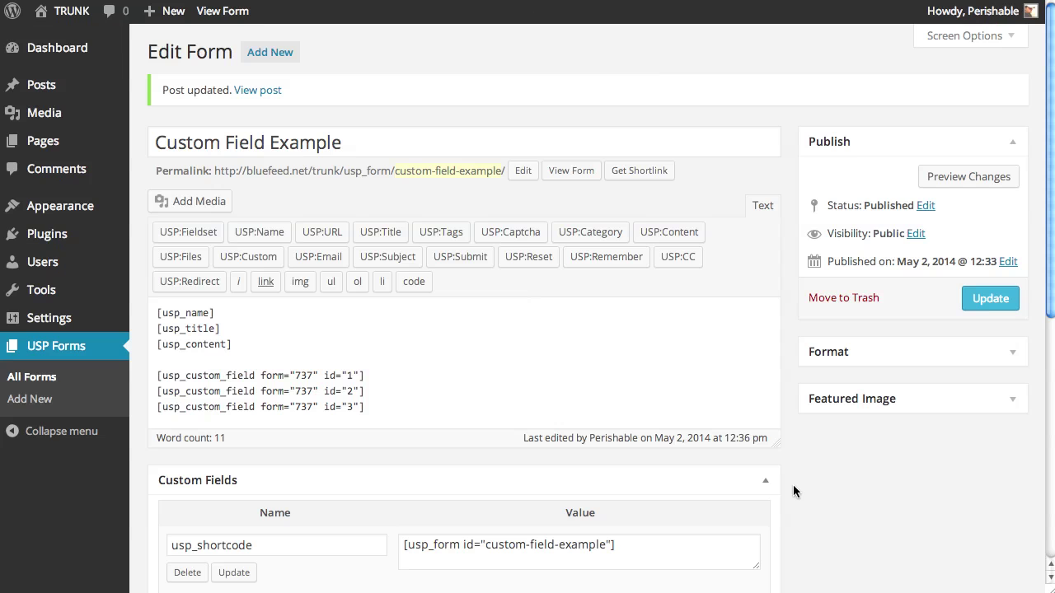
scroll(793, 486, down, 1)
drag(365, 341, 157, 340)
scroll(1008, 519, down, 1)
scroll(1008, 514, down, 2)
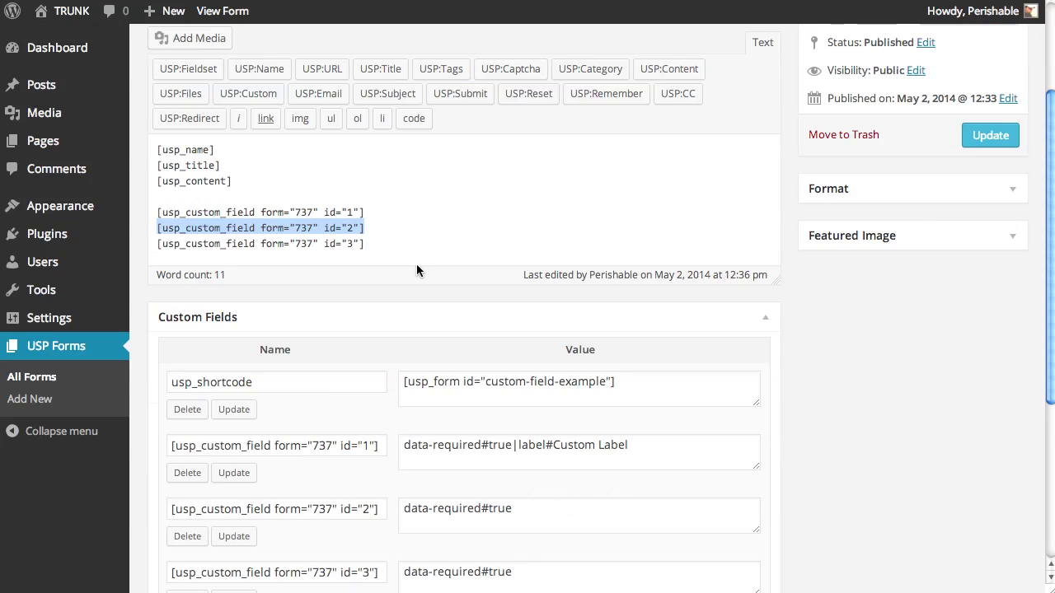
scroll(416, 269, down, 2)
drag(628, 366, 513, 363)
key(ctrl+c)
click(542, 441)
key(ctrl+v)
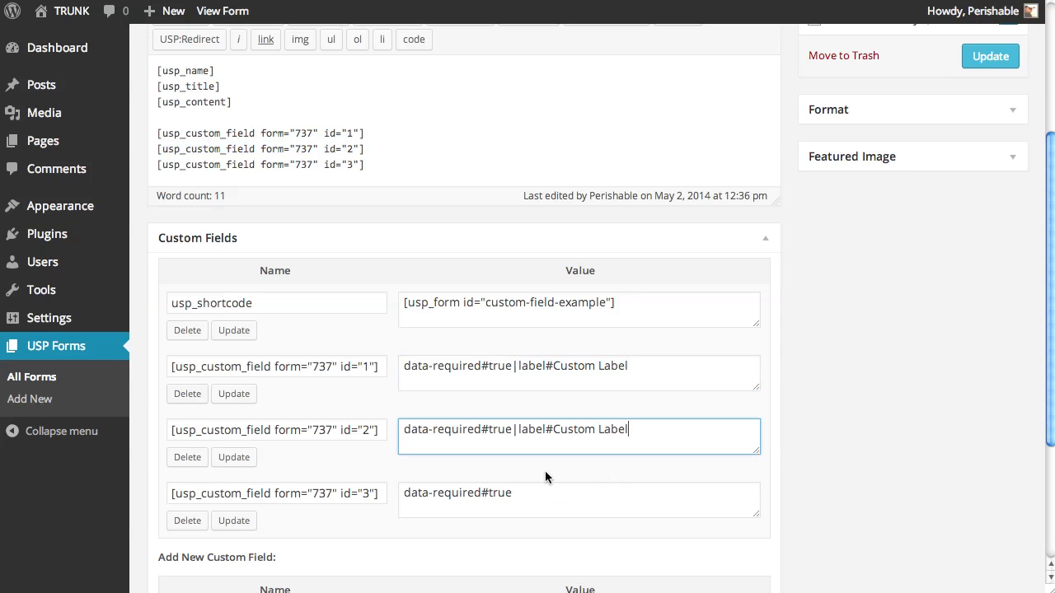
click(546, 488)
key(ctrl+v)
- Change field 2's label to Custom Label 2
click(512, 433)
drag(512, 433, 520, 432)
scroll(565, 437, down, 1)
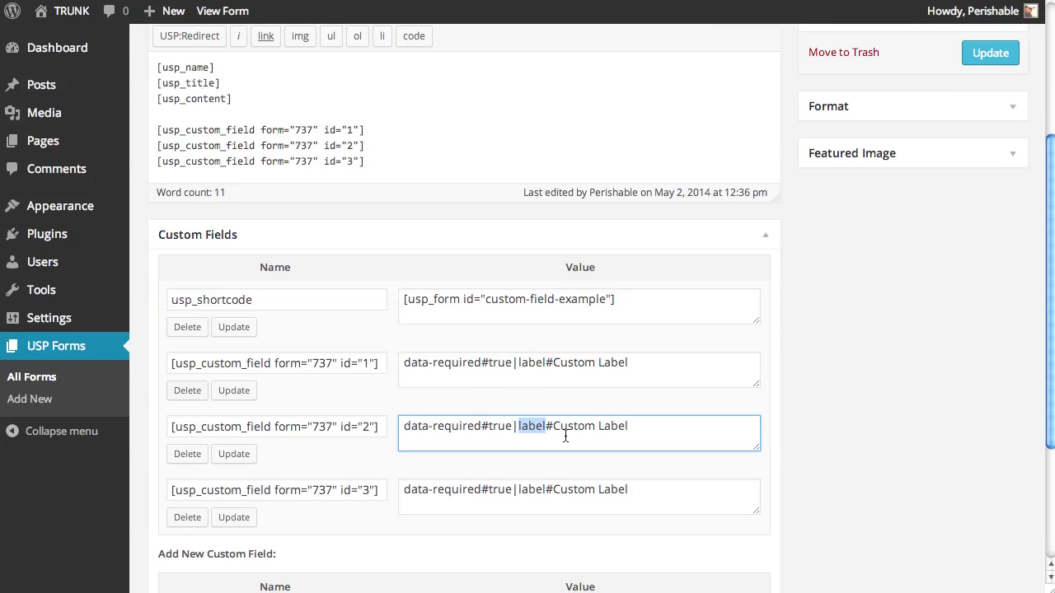
click(550, 426)
double_click(550, 428)
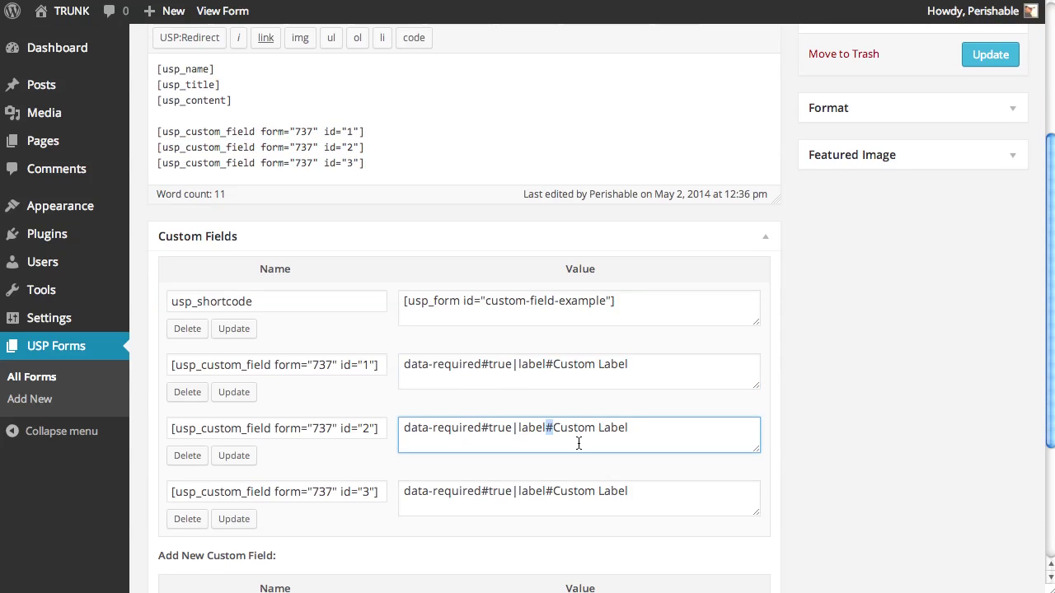
drag(629, 428, 556, 430)
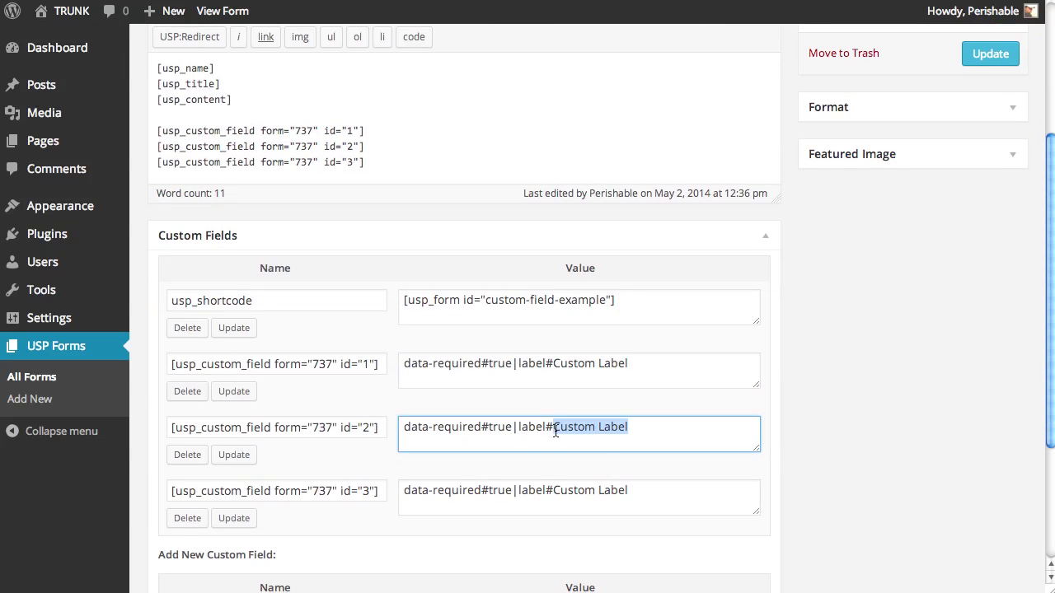
click(646, 428)
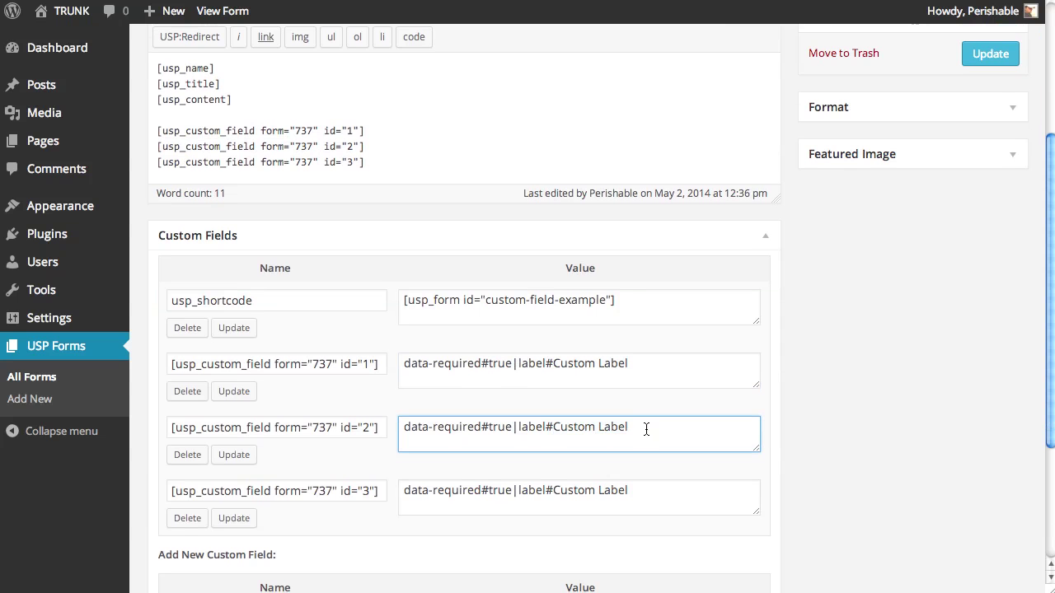
text(2)
- Number the remaining labels Custom Label 3 and Custom Label 1
click(651, 490)
text(3)
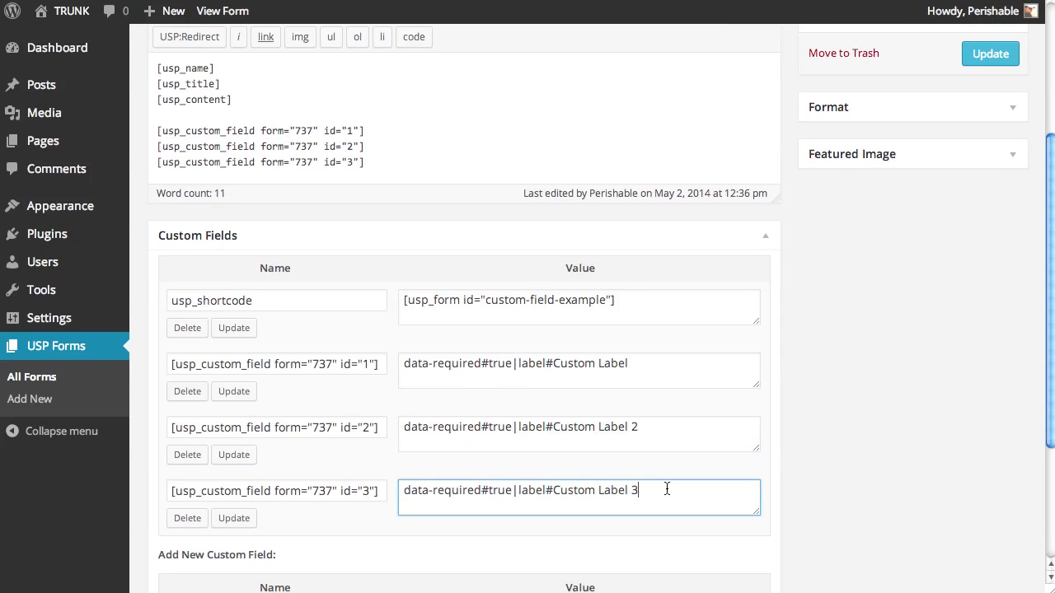
click(648, 360)
text(1)
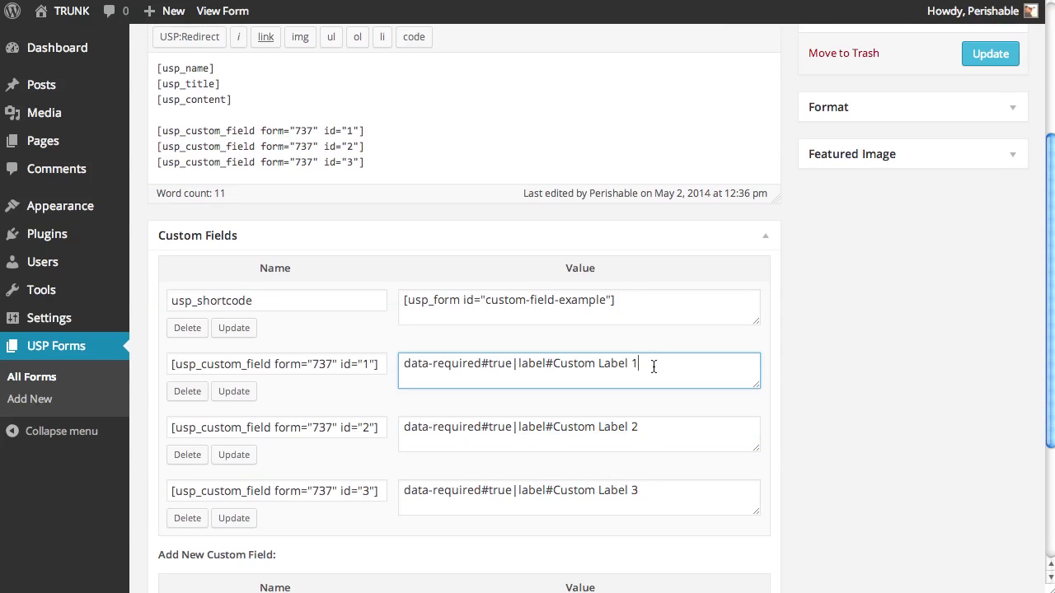
click(629, 500)
key(shift+Tab)
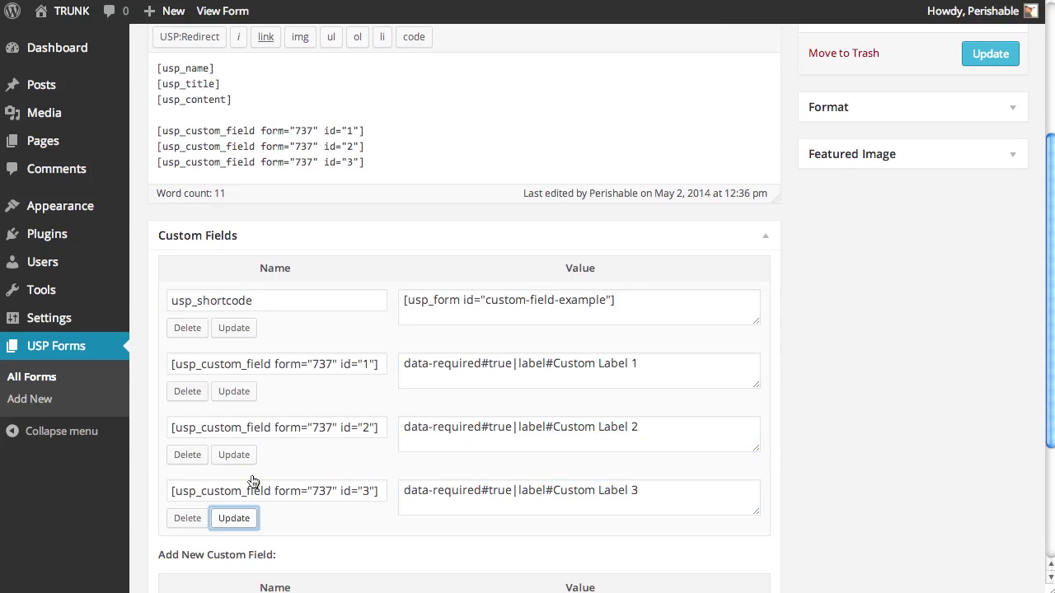
- Update custom fields 2 and 1, then update the form
click(234, 455)
click(234, 392)
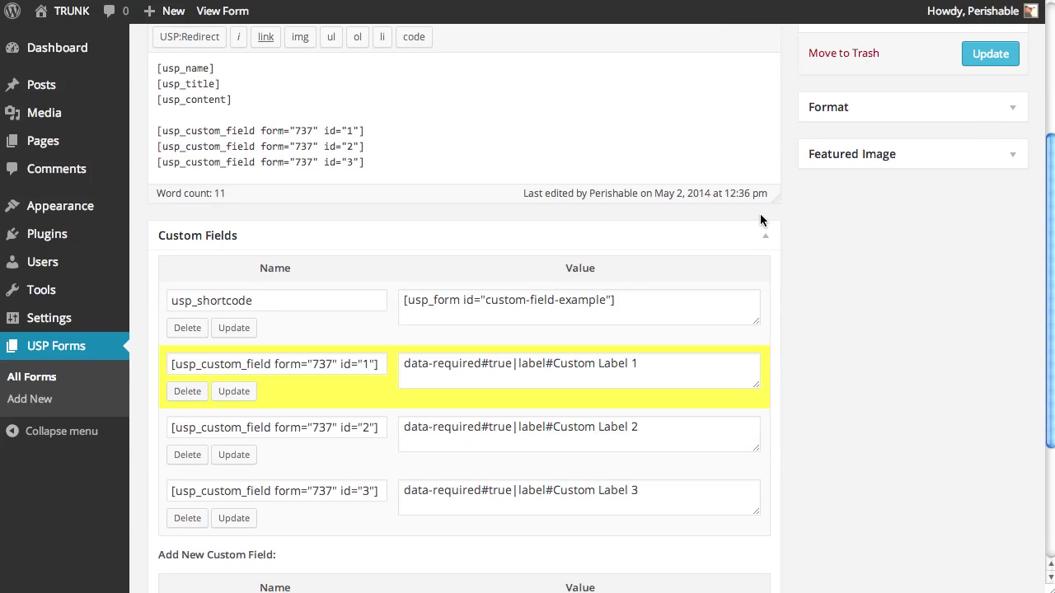
scroll(906, 165, up, 2)
click(982, 112)
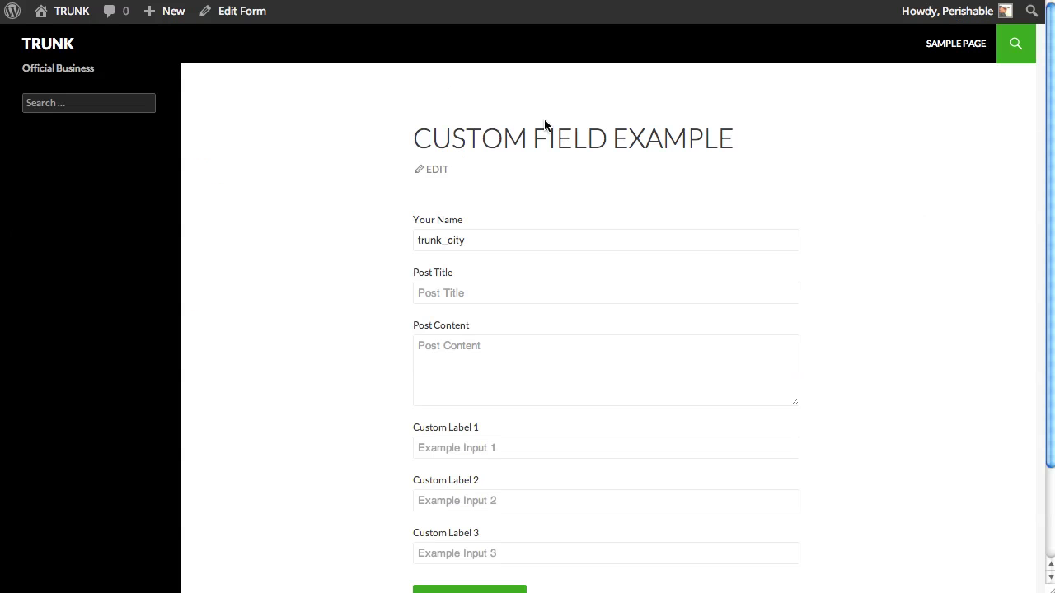
- Test the Custom Label 1 input on the live form
scroll(545, 128, down, 2)
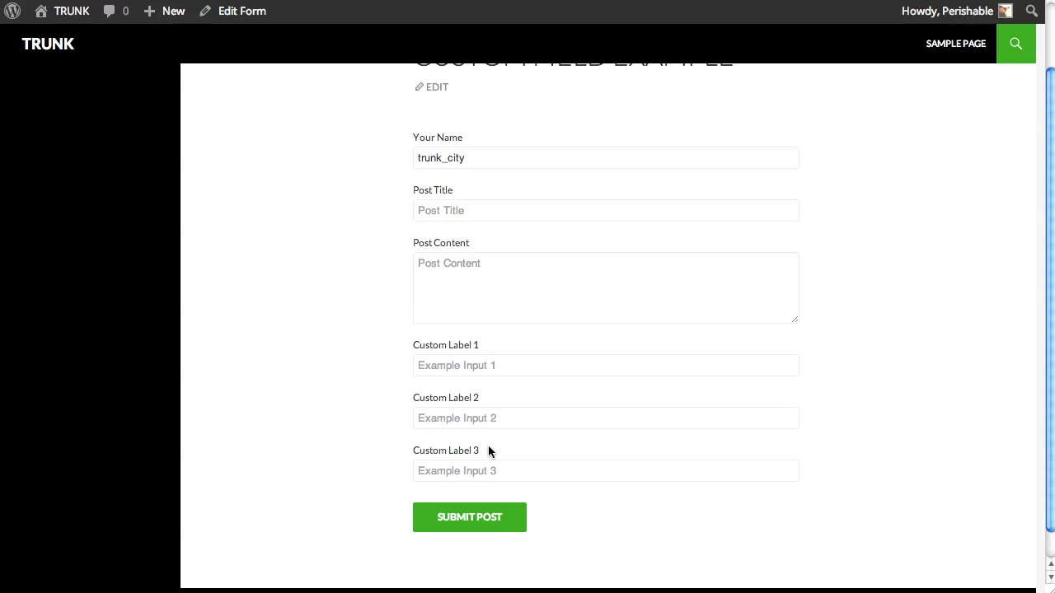
click(508, 369)
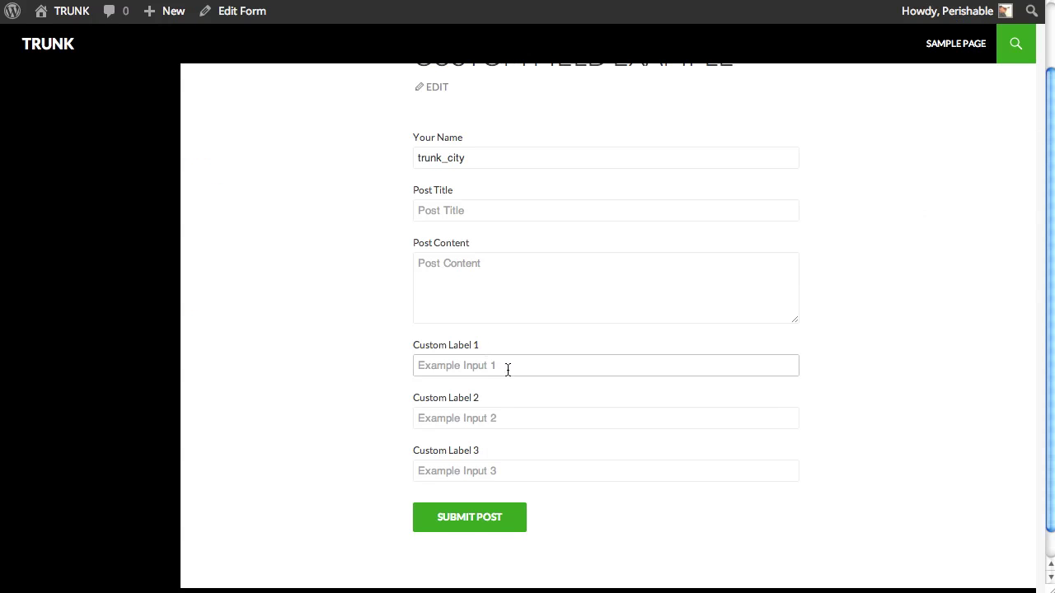
click(508, 369)
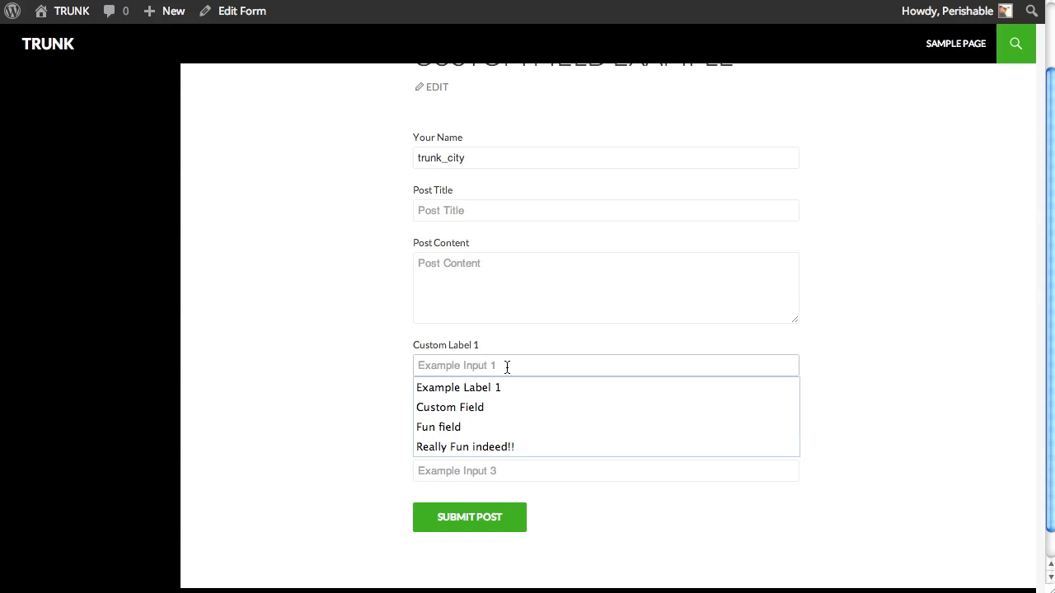
click(354, 362)
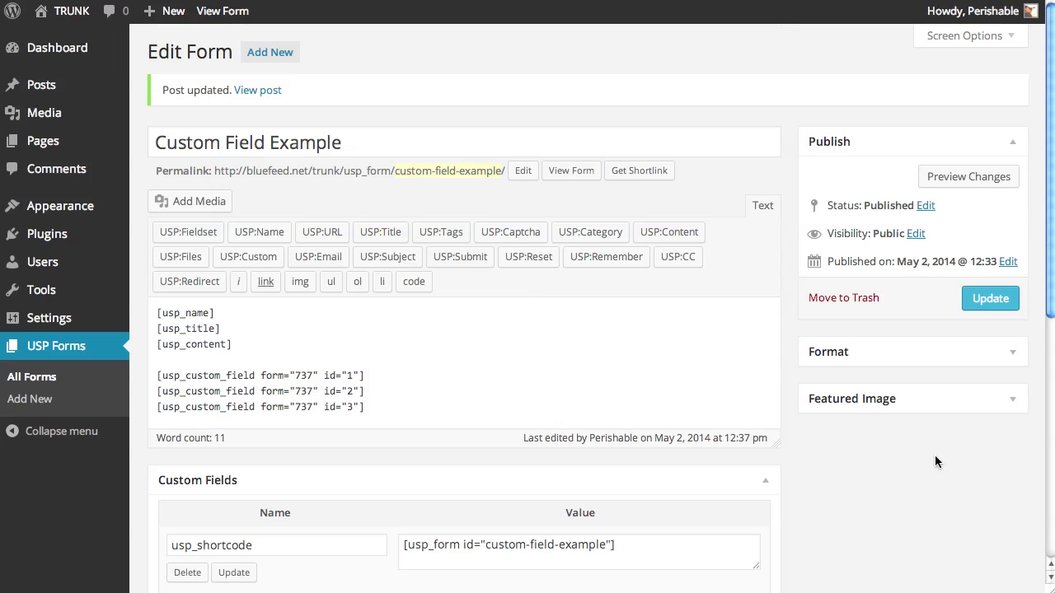
scroll(804, 420, down, 5)
- Add |placeholder#Placeholder 1 to the end of field 1's value
click(654, 352)
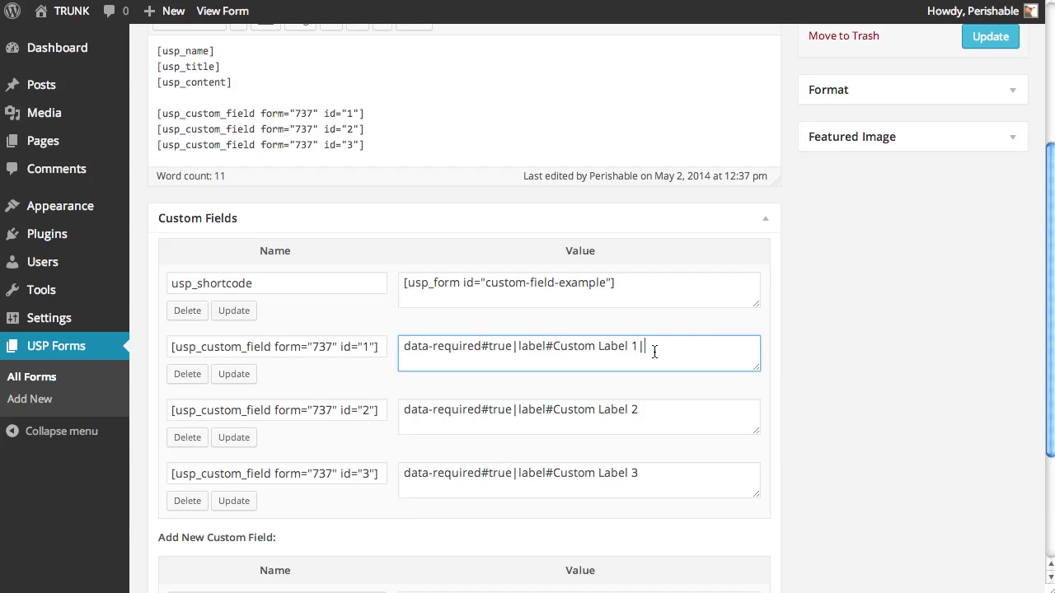
text(|placeholder#)
text(Placeh)
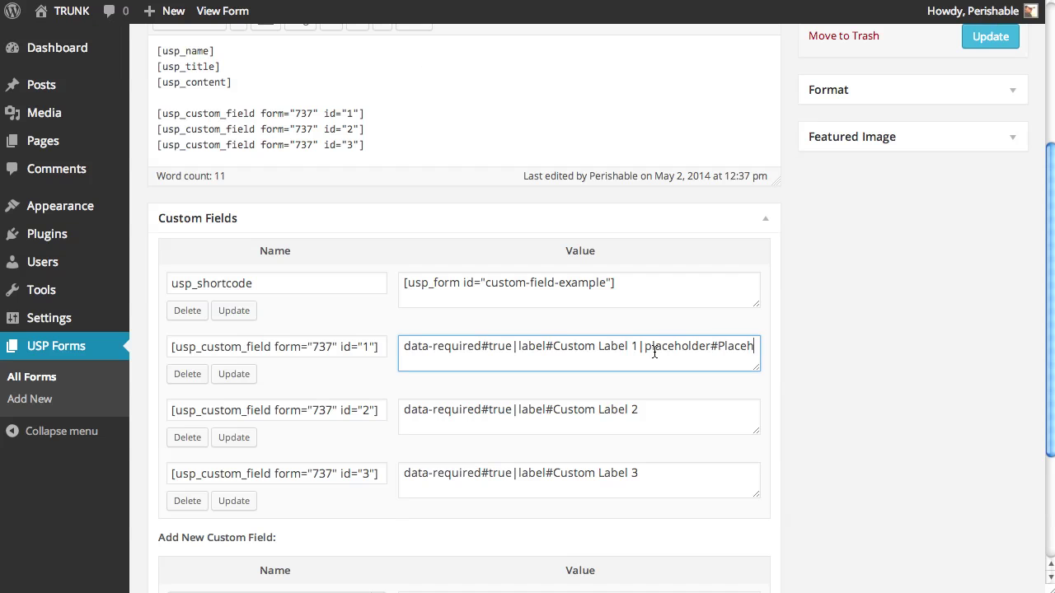
text(older)
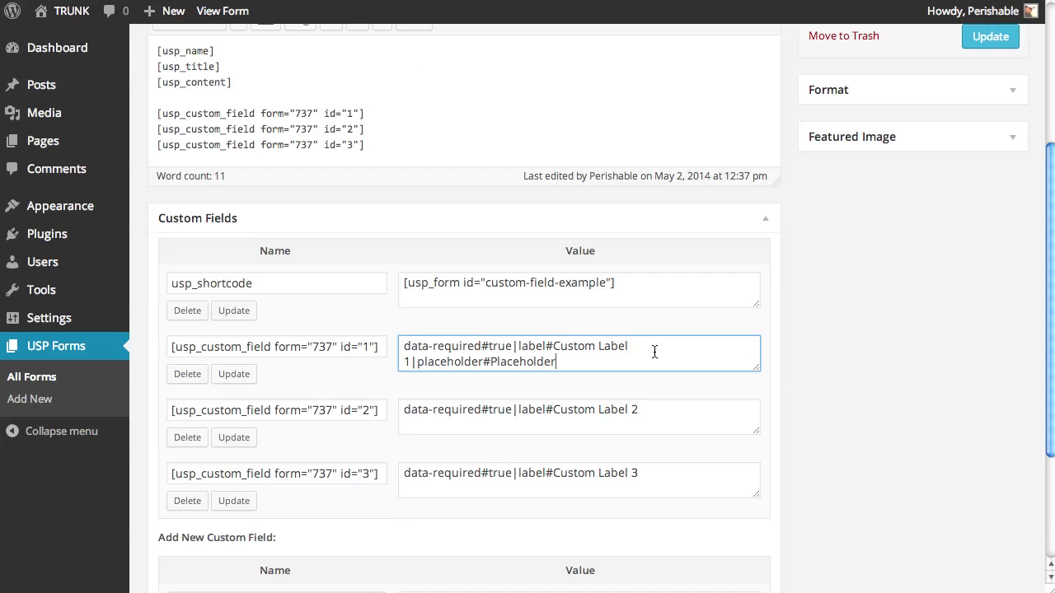
text( 1)
- Copy the placeholder setting to fields 2 and 3 as Placeholder 2 and Placeholder 3
drag(611, 355, 413, 369)
key(ctrl+c)
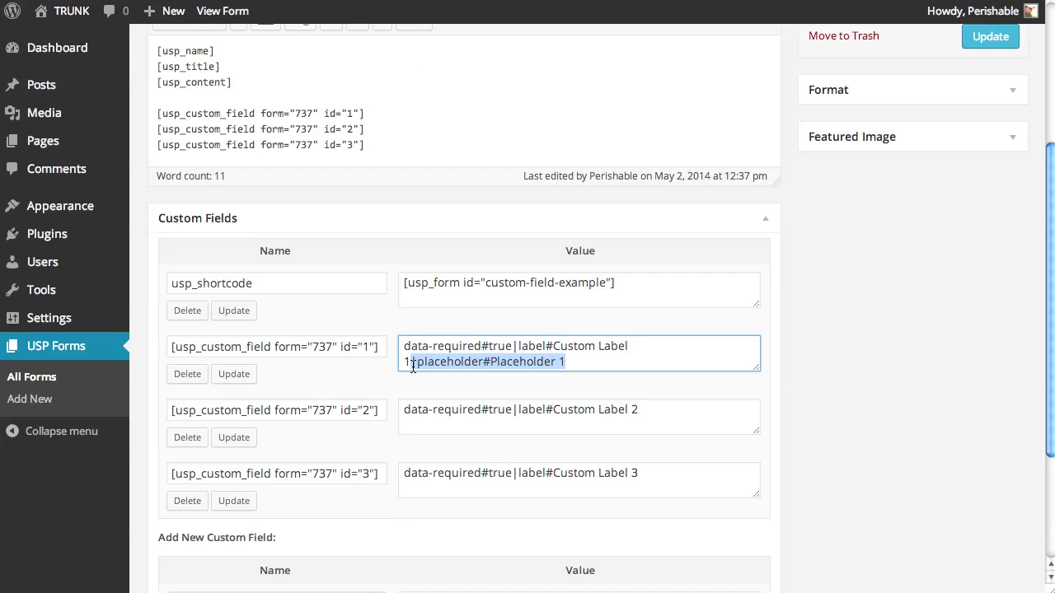
click(659, 412)
key(ctrl+v)
click(666, 473)
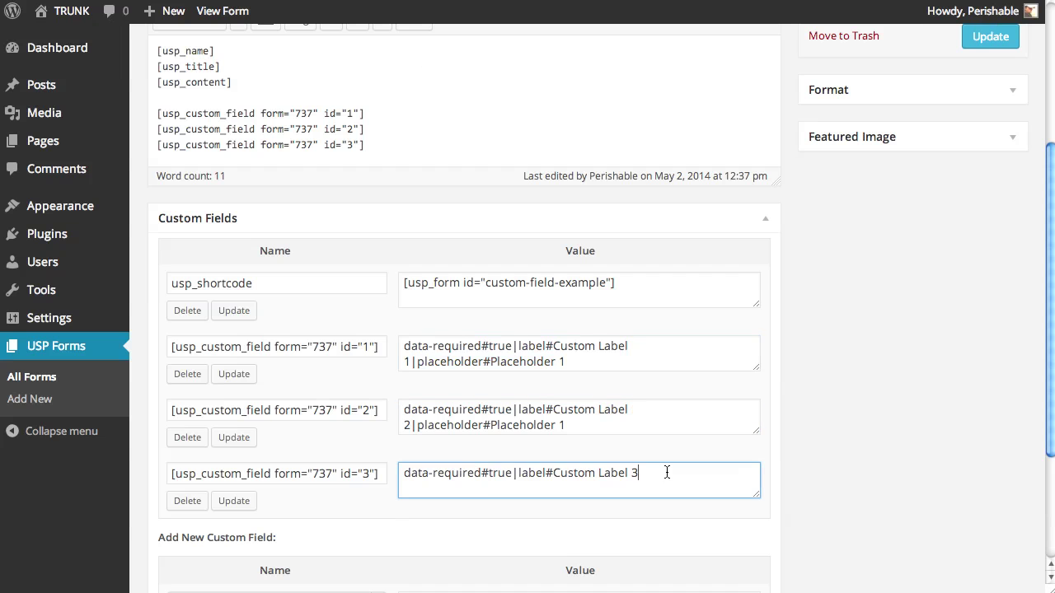
key(ctrl+v)
click(575, 429)
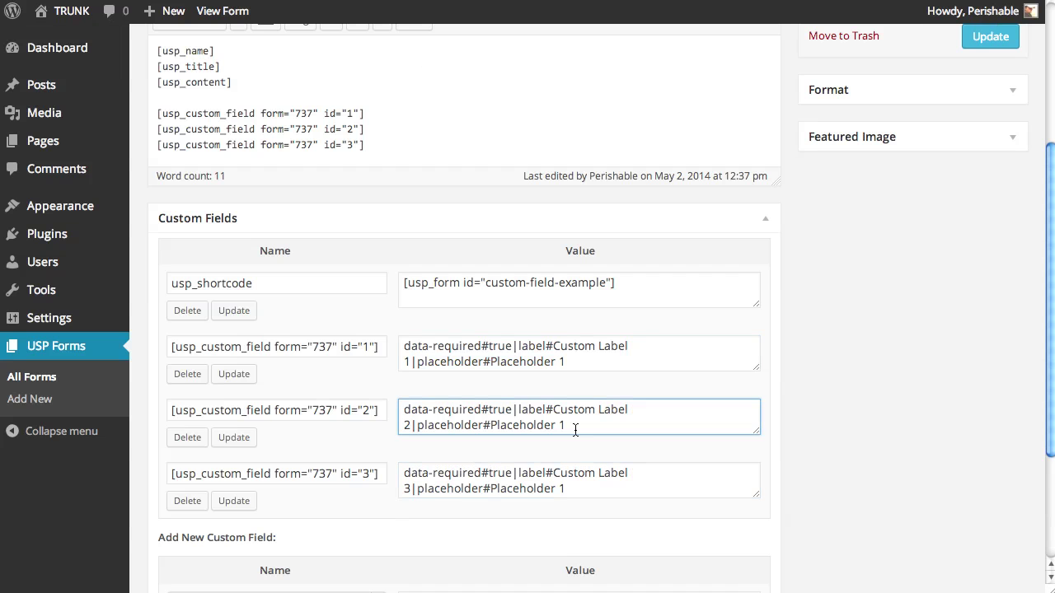
key(BackSpace)
text(2)
click(582, 490)
key(BackSpace)
text(3)
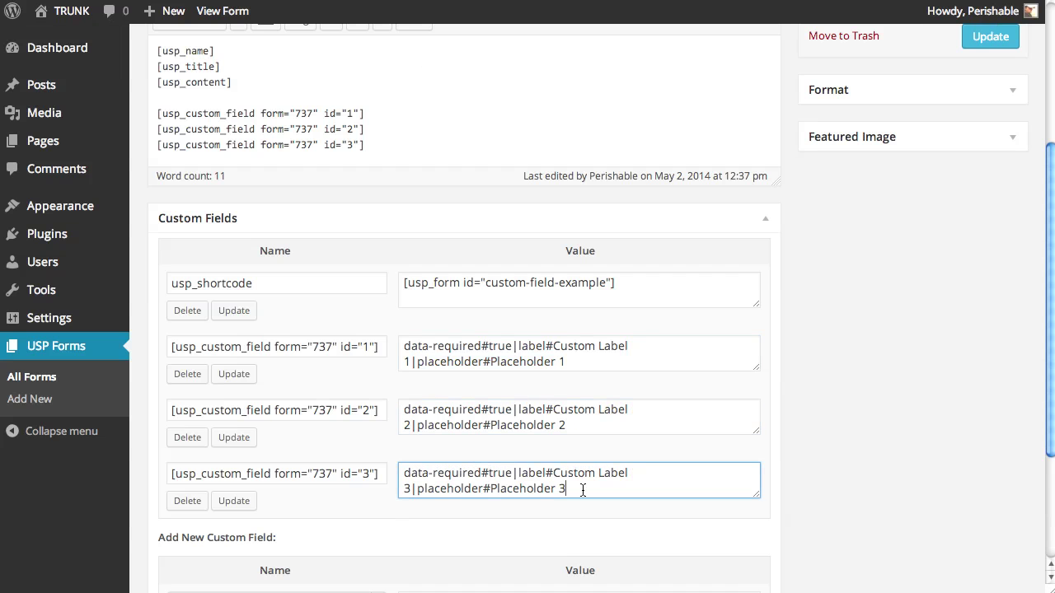
- Update custom fields 2 and 1, then view the live form
click(590, 369)
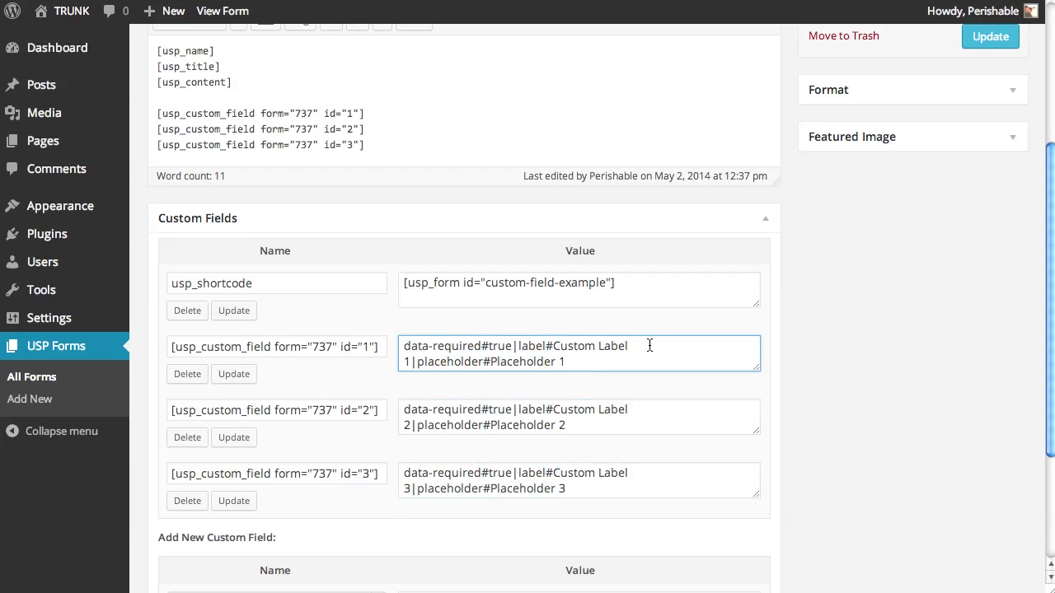
click(816, 443)
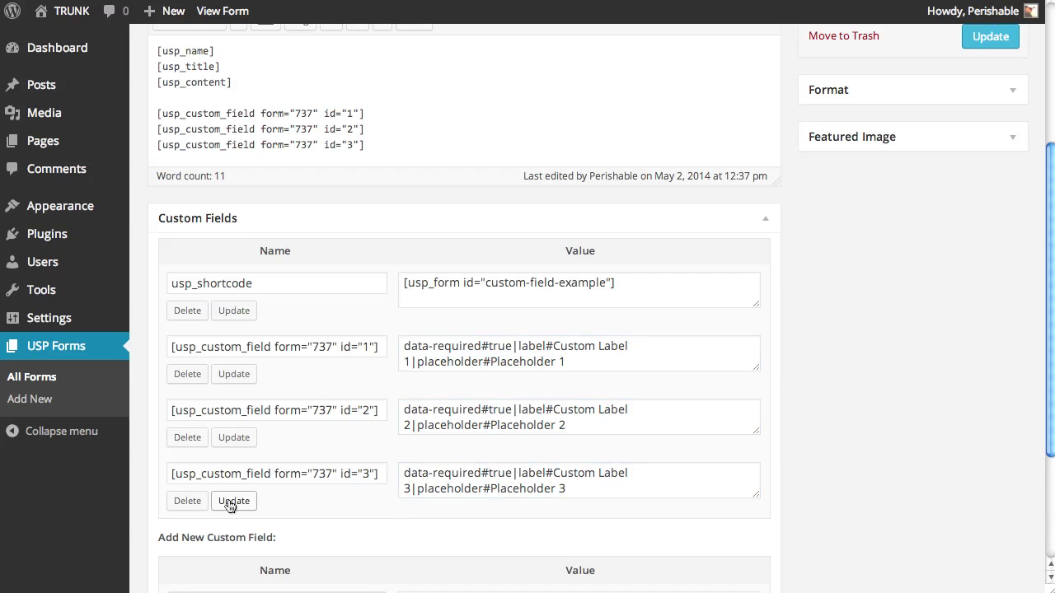
click(235, 438)
click(233, 374)
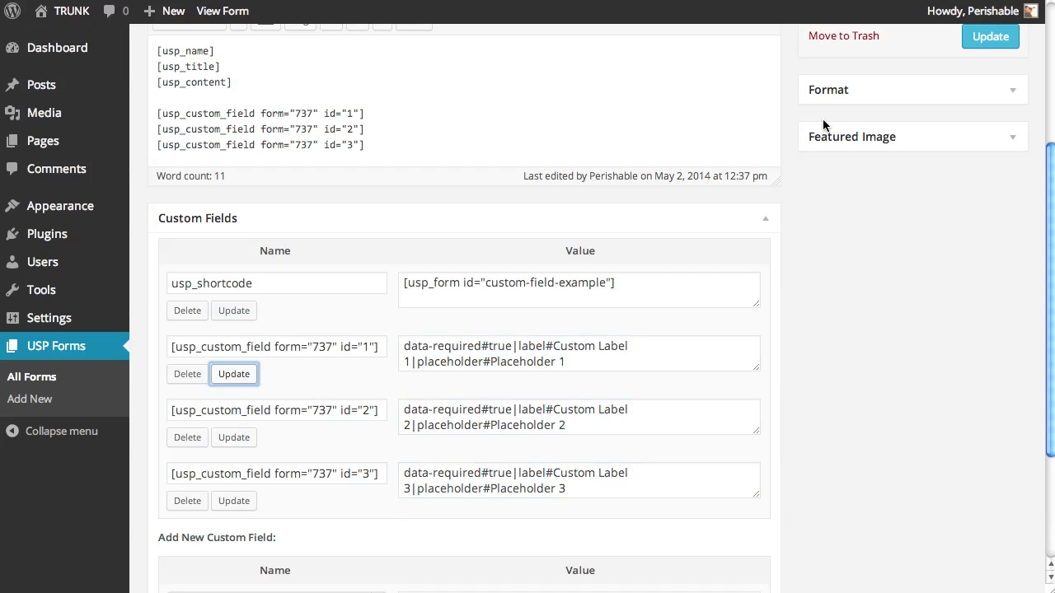
click(990, 36)
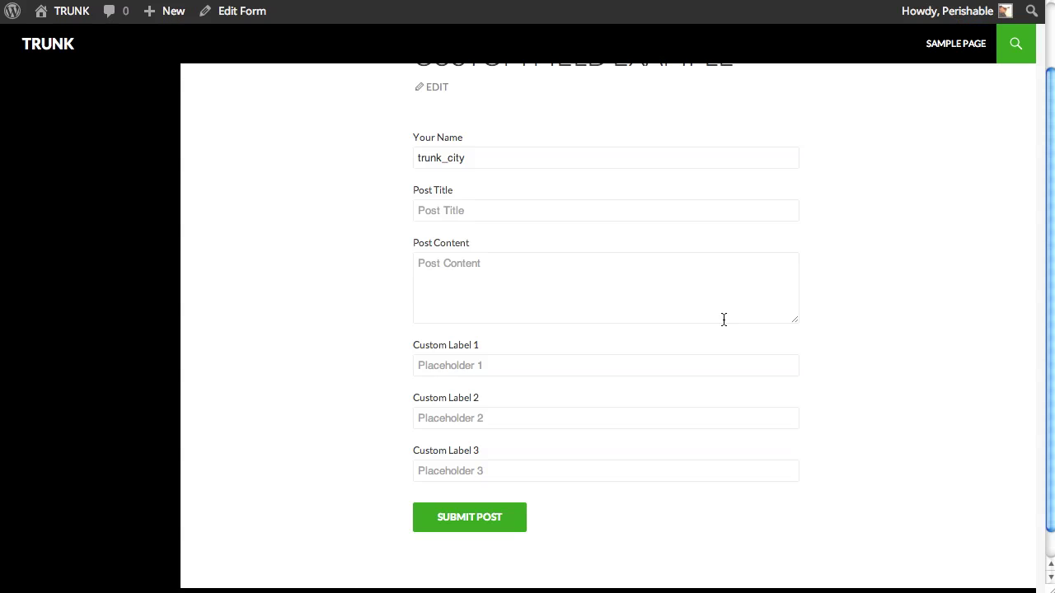
- Check Custom Label 1–3 and their placeholders on the live form
drag(485, 345, 403, 346)
key(Tab)
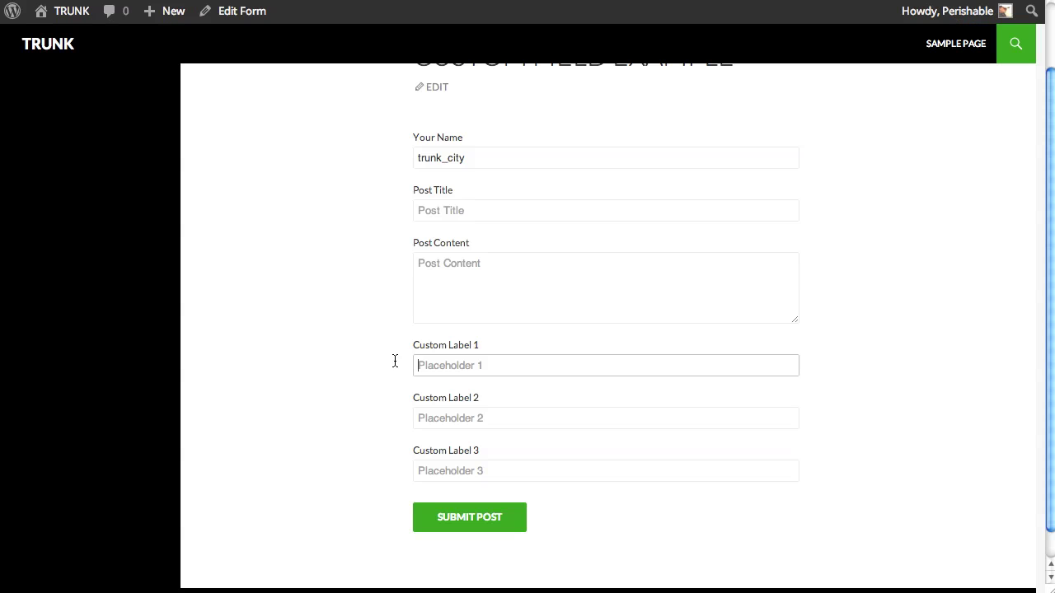
drag(483, 398, 426, 402)
click(486, 428)
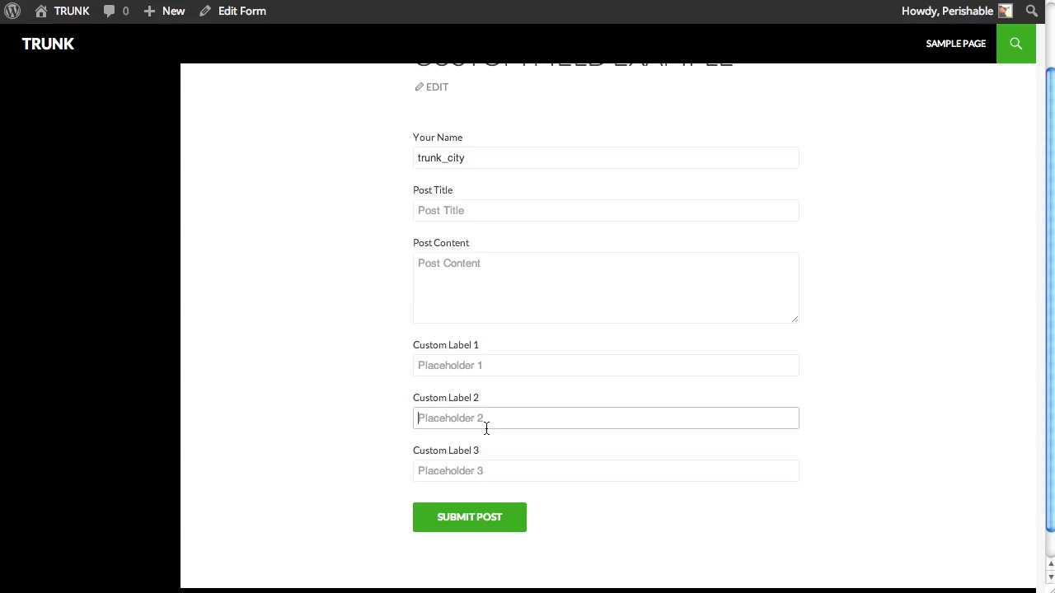
drag(412, 451, 485, 487)
click(864, 420)
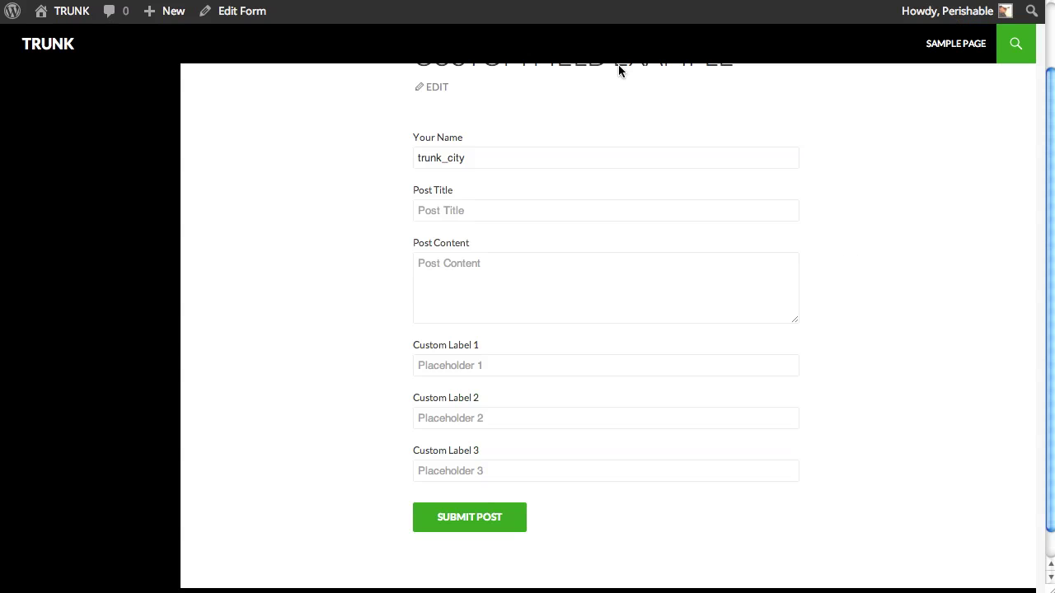
- Return to the form's edit screen at the Custom Fields section
key(ctrl+Tab)
scroll(833, 493, down, 3)
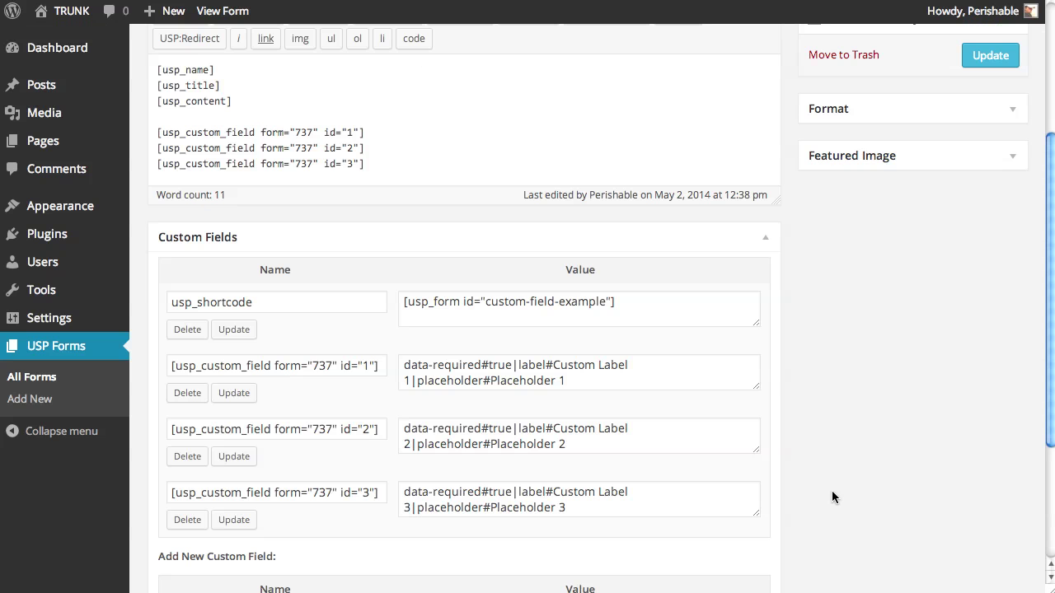
click(621, 438)
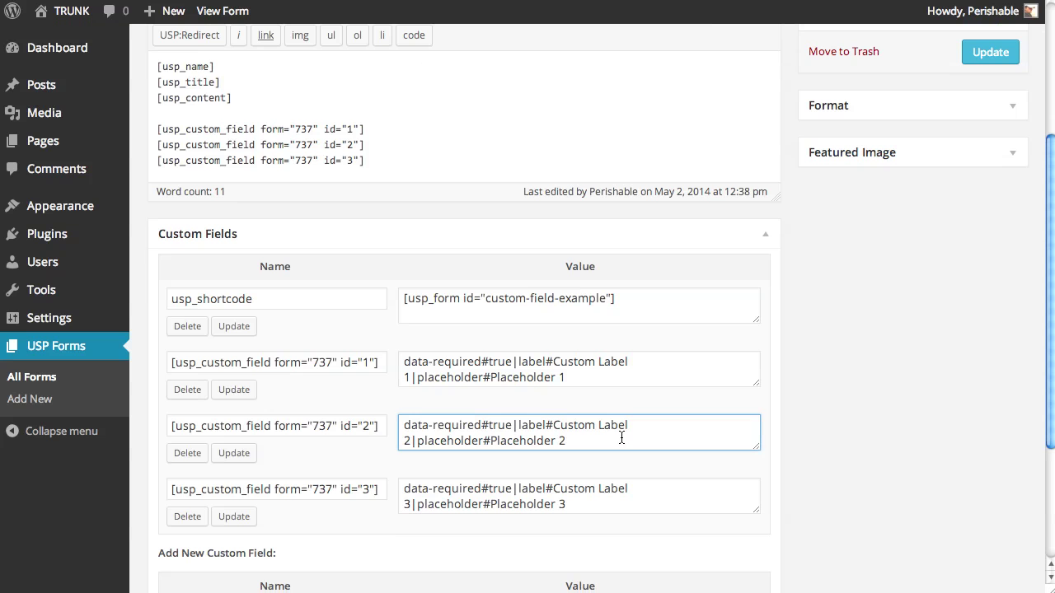
- Find the usp_custom_field shortcode in the Plugin Planet documentation
key(ctrl+Tab)
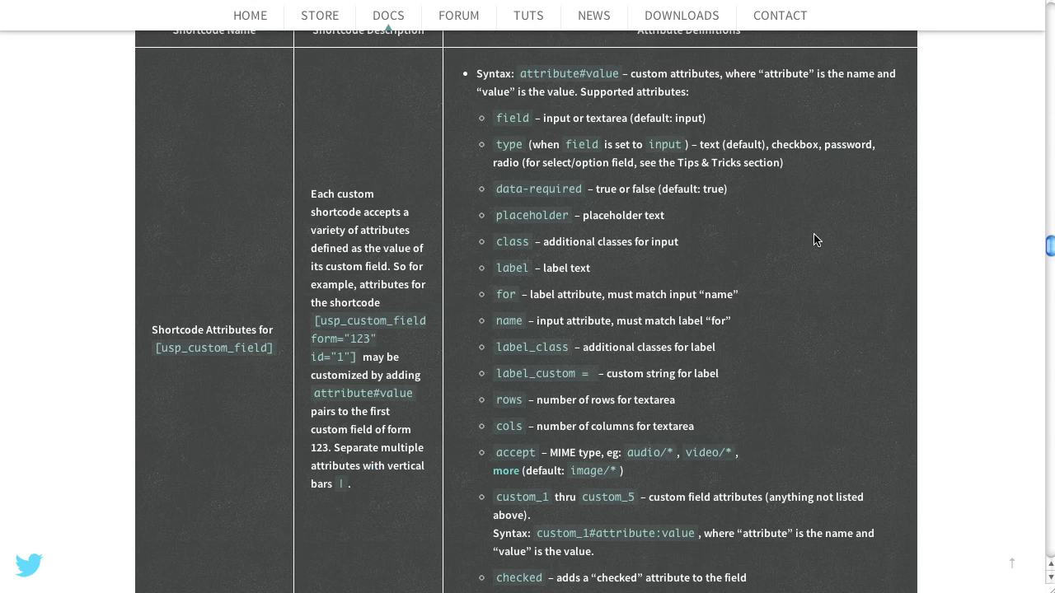
scroll(816, 239, up, 1)
scroll(816, 239, up, 1)
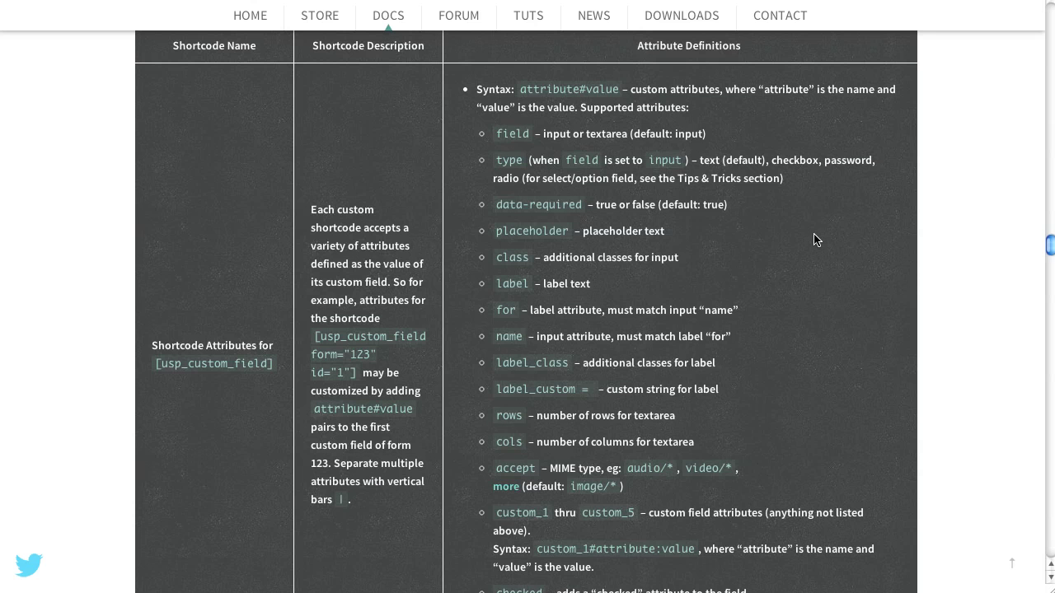
scroll(816, 238, down, 1)
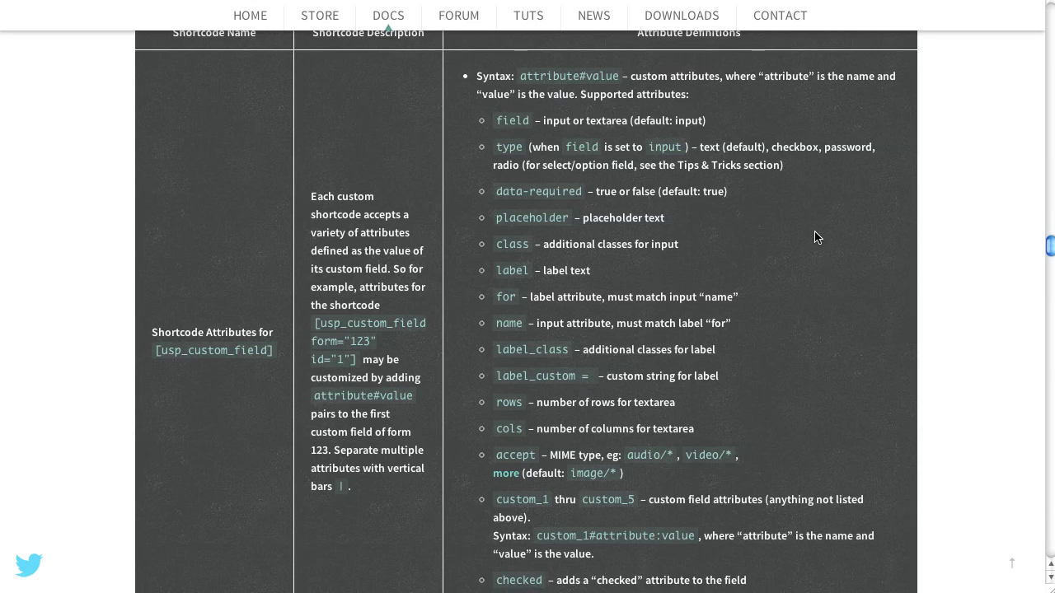
scroll(816, 237, up, 1)
scroll(808, 223, down, 1)
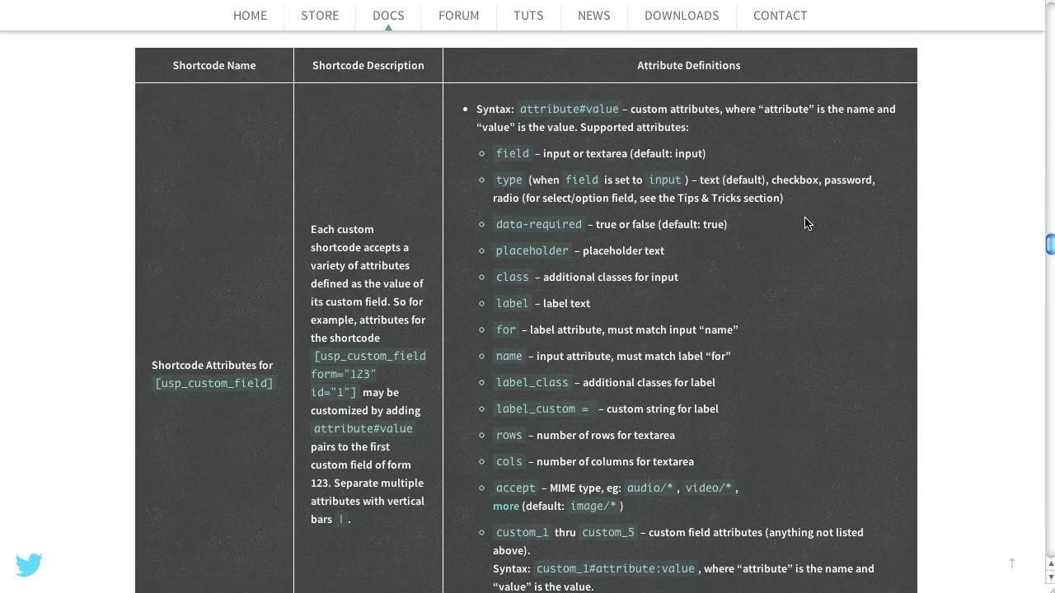
drag(274, 384, 154, 384)
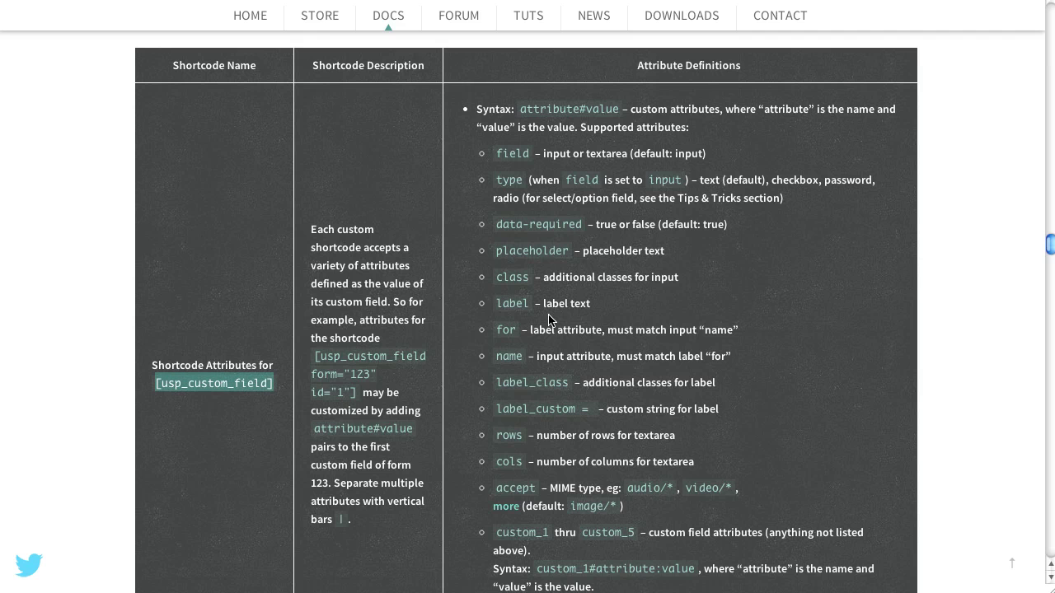
- Review the placeholder, data-required and class attribute definitions
scroll(680, 321, down, 1)
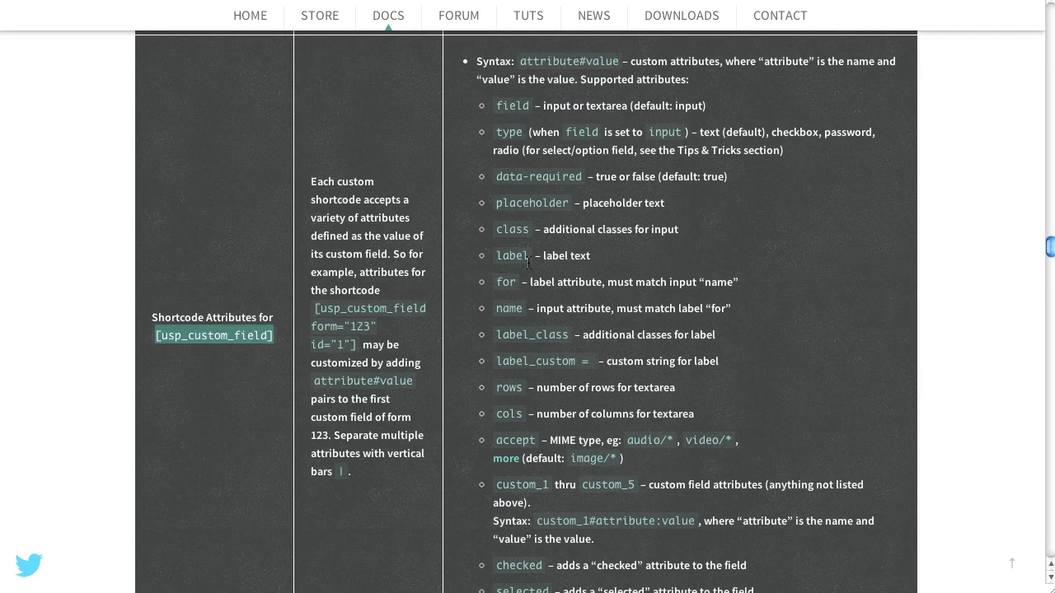
drag(570, 202, 496, 204)
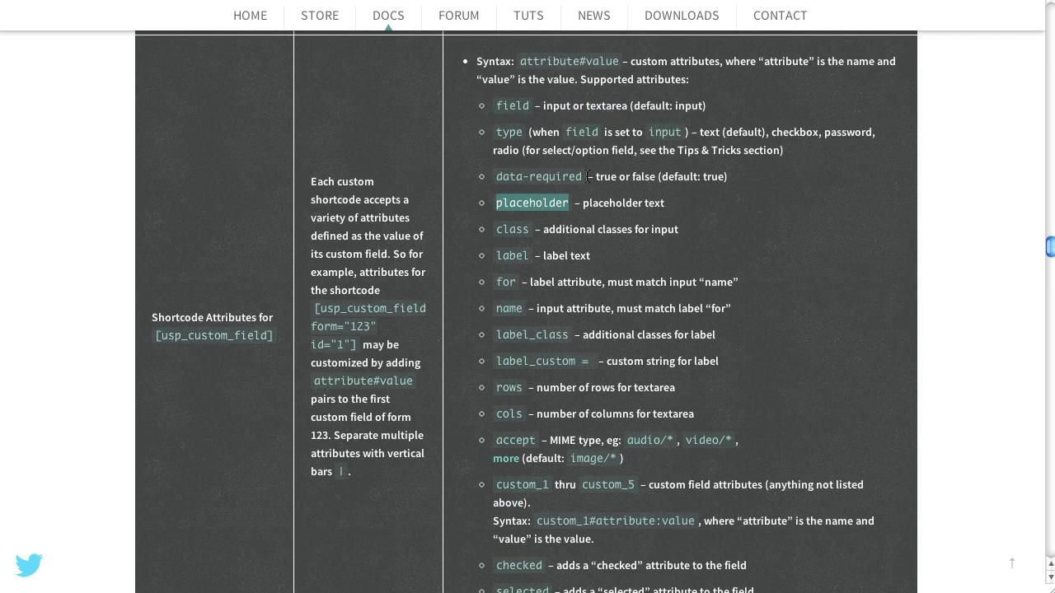
drag(587, 177, 498, 177)
drag(530, 230, 505, 235)
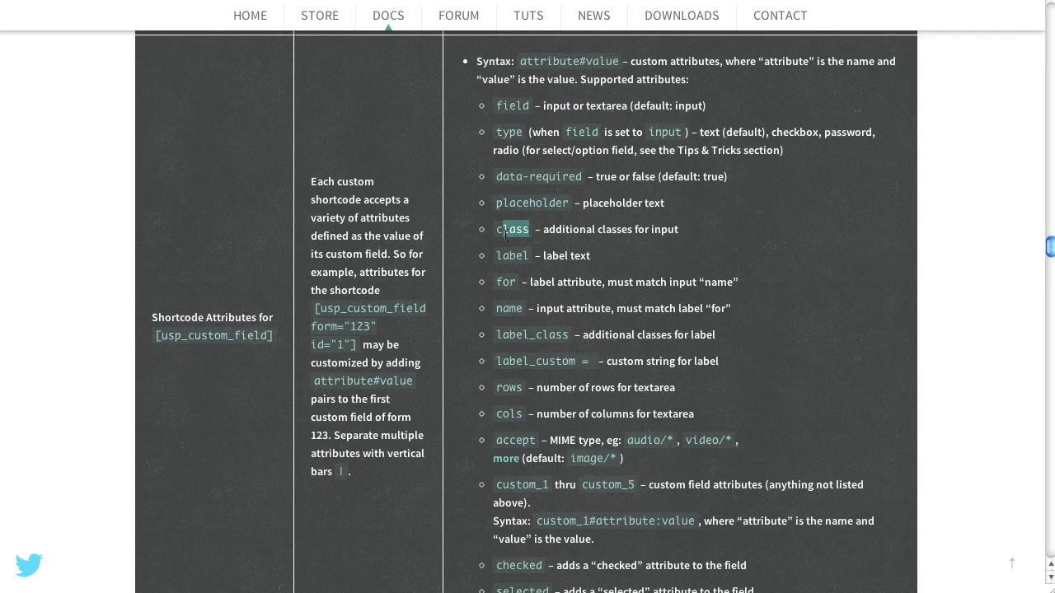
drag(678, 229, 503, 256)
double_click(526, 231)
- Append |class#class_name to custom field 1's value, then update the field and form
key(ctrl+Tab)
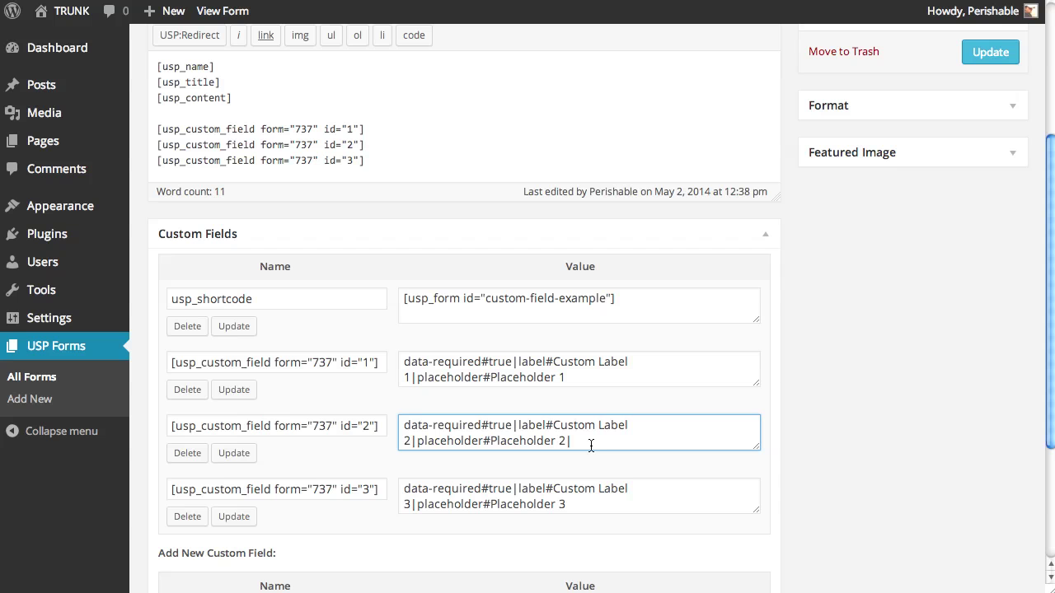
click(609, 380)
text(|)
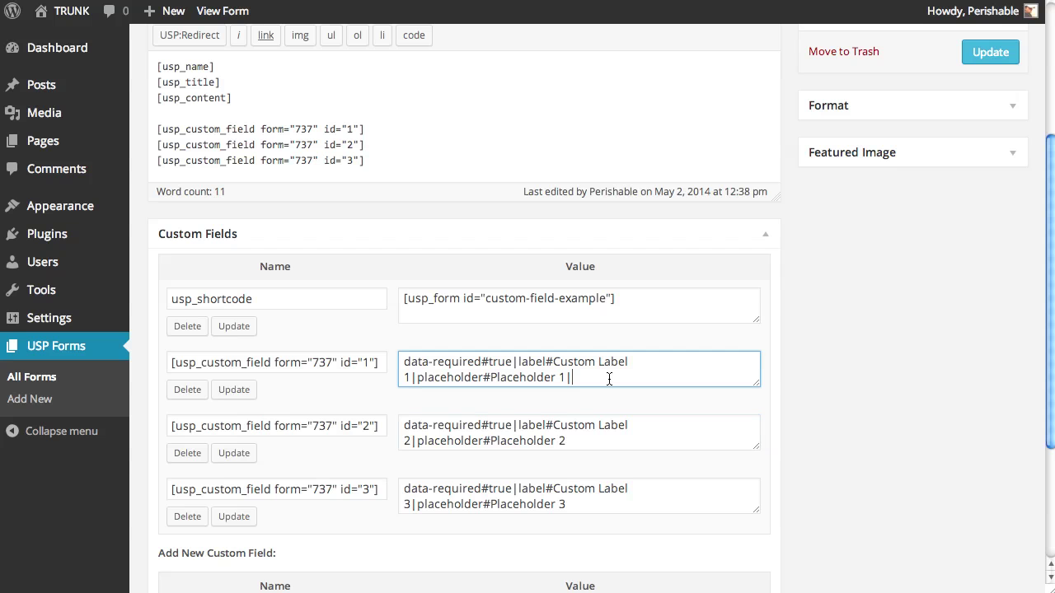
text(class#class_name)
click(234, 390)
scroll(948, 165, up, 1)
click(990, 92)
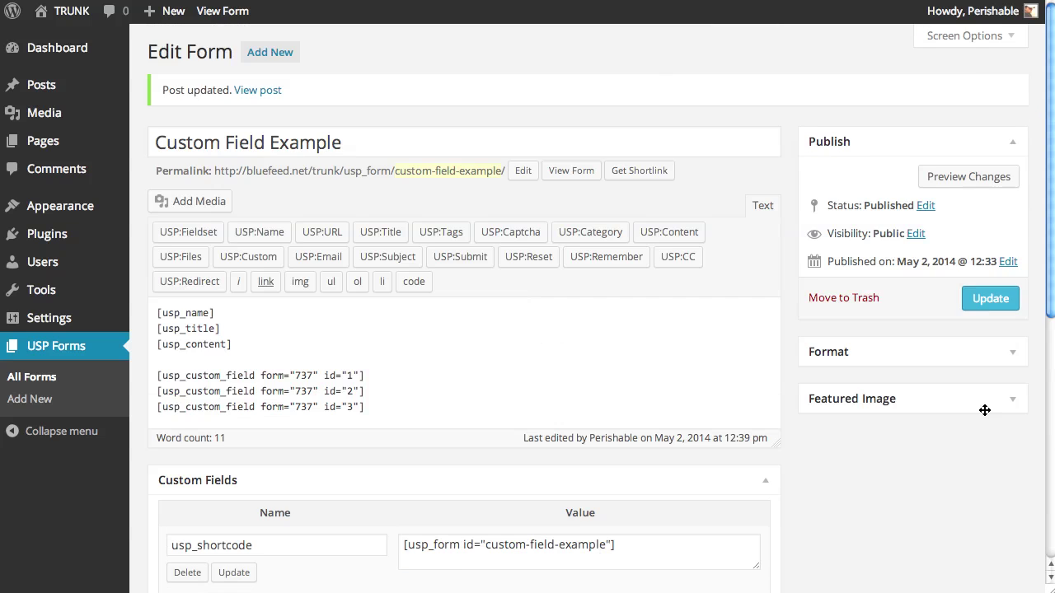
scroll(982, 412, down, 3)
scroll(923, 396, down, 1)
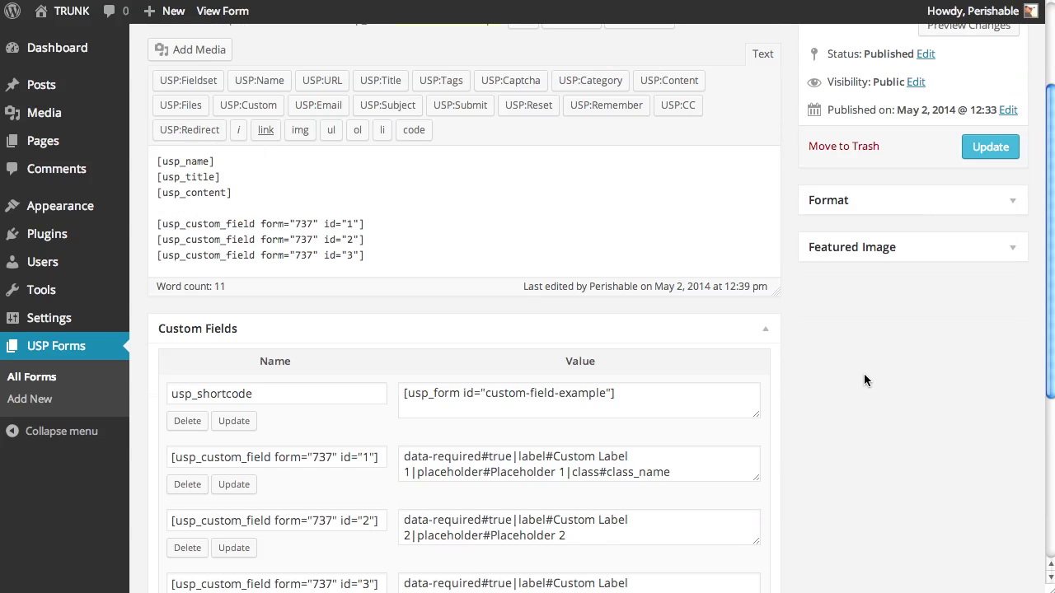